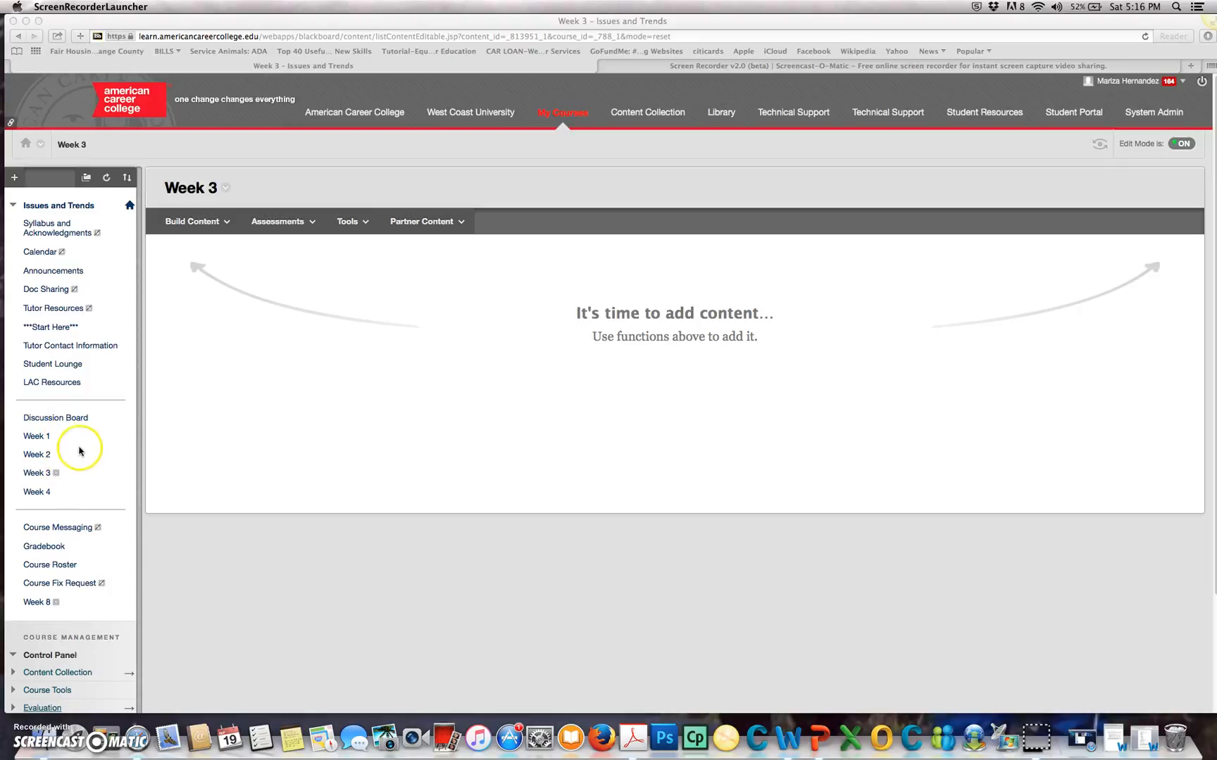
# Enter student preview and look through the Week 1 page with its Video Lecture and Assignment folders.
pyautogui.click(1102, 152)
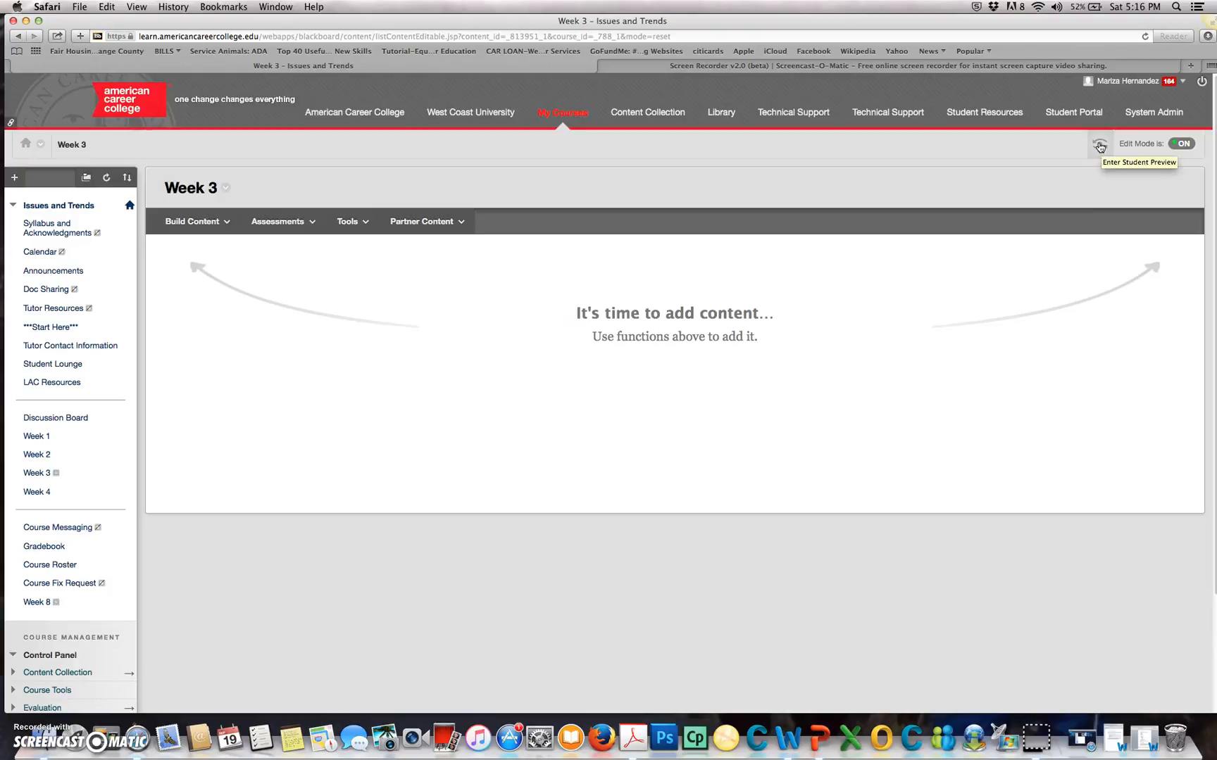
pyautogui.click(1100, 146)
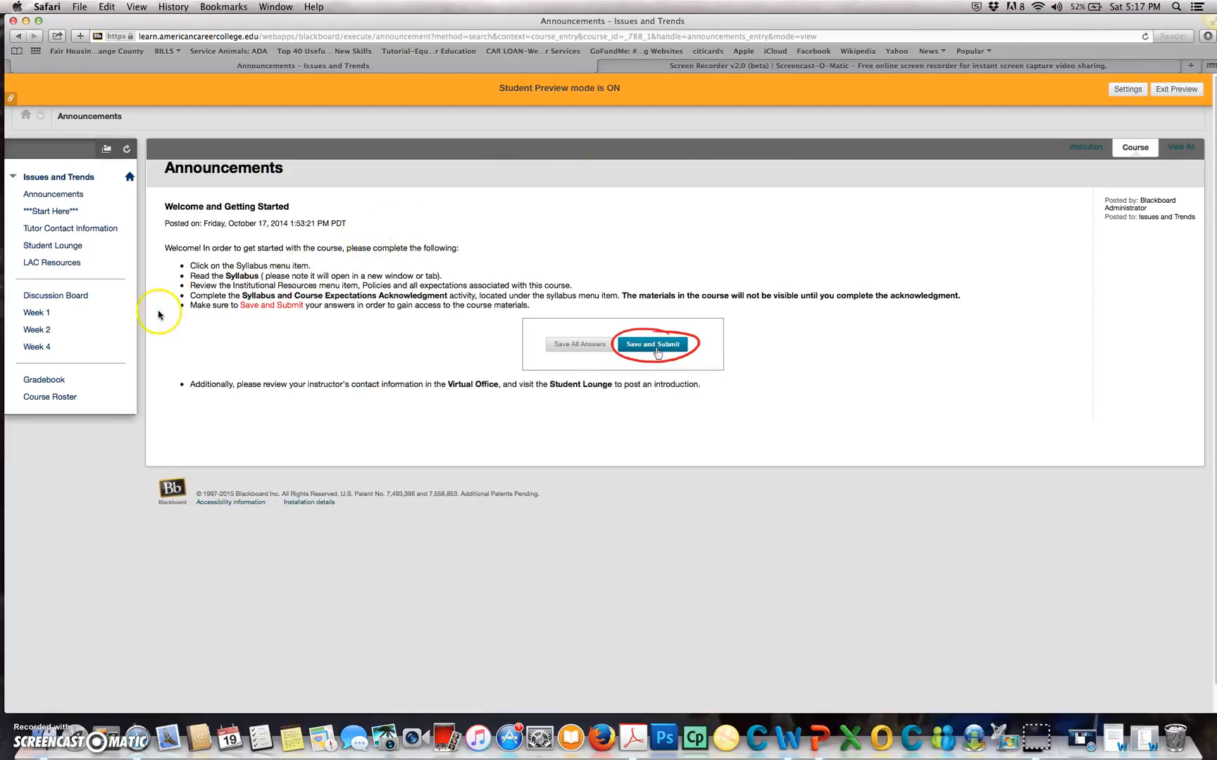
pyautogui.moveTo(137, 319)
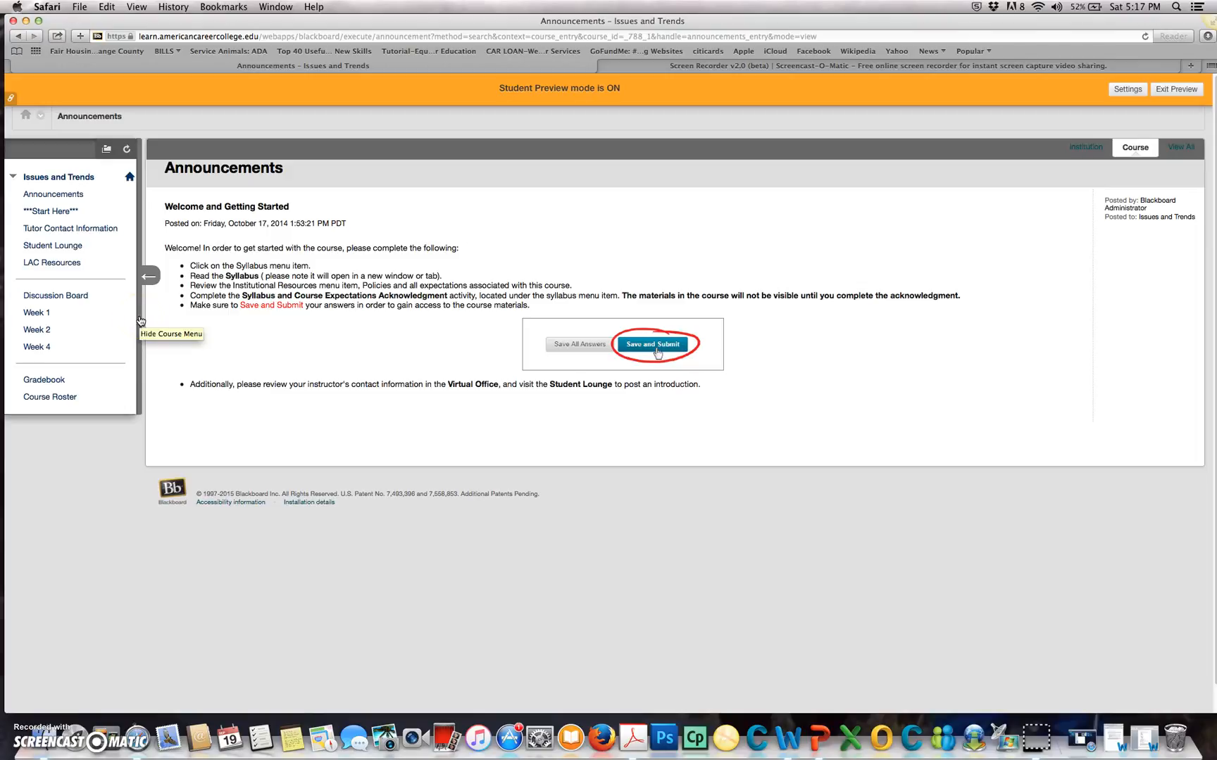
pyautogui.click(35, 313)
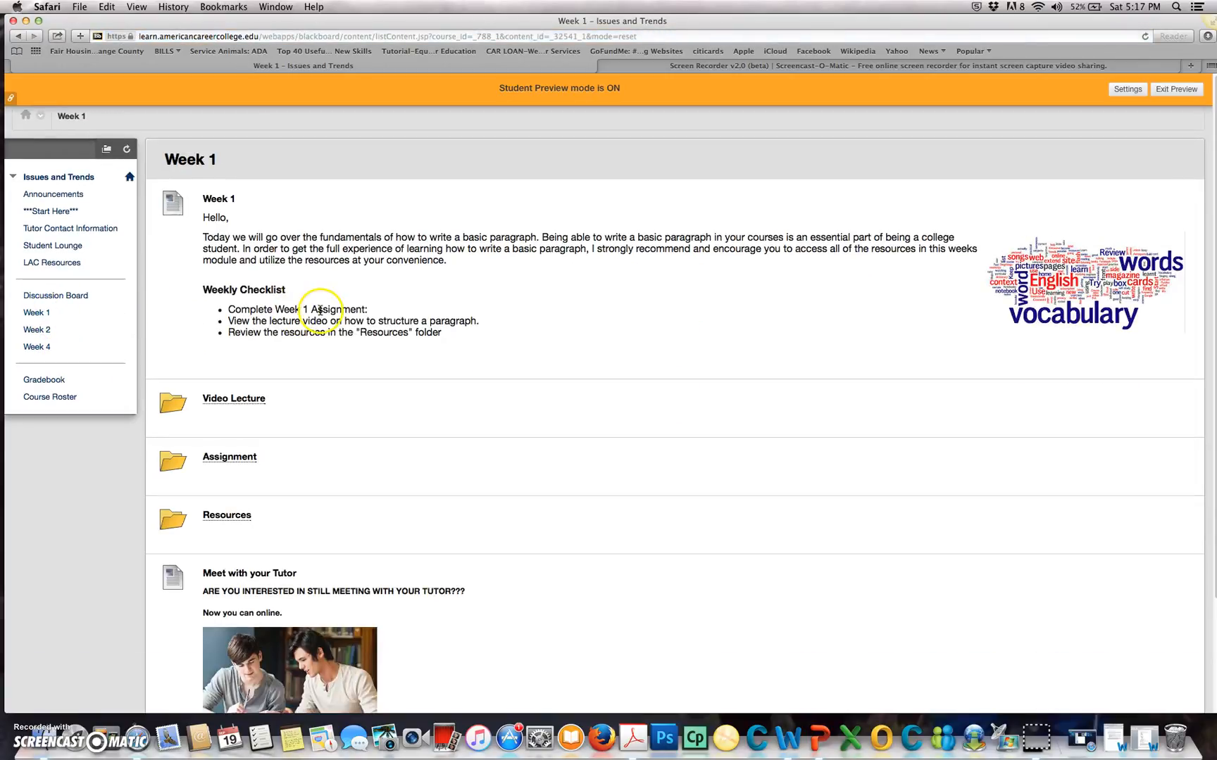
pyautogui.click(255, 405)
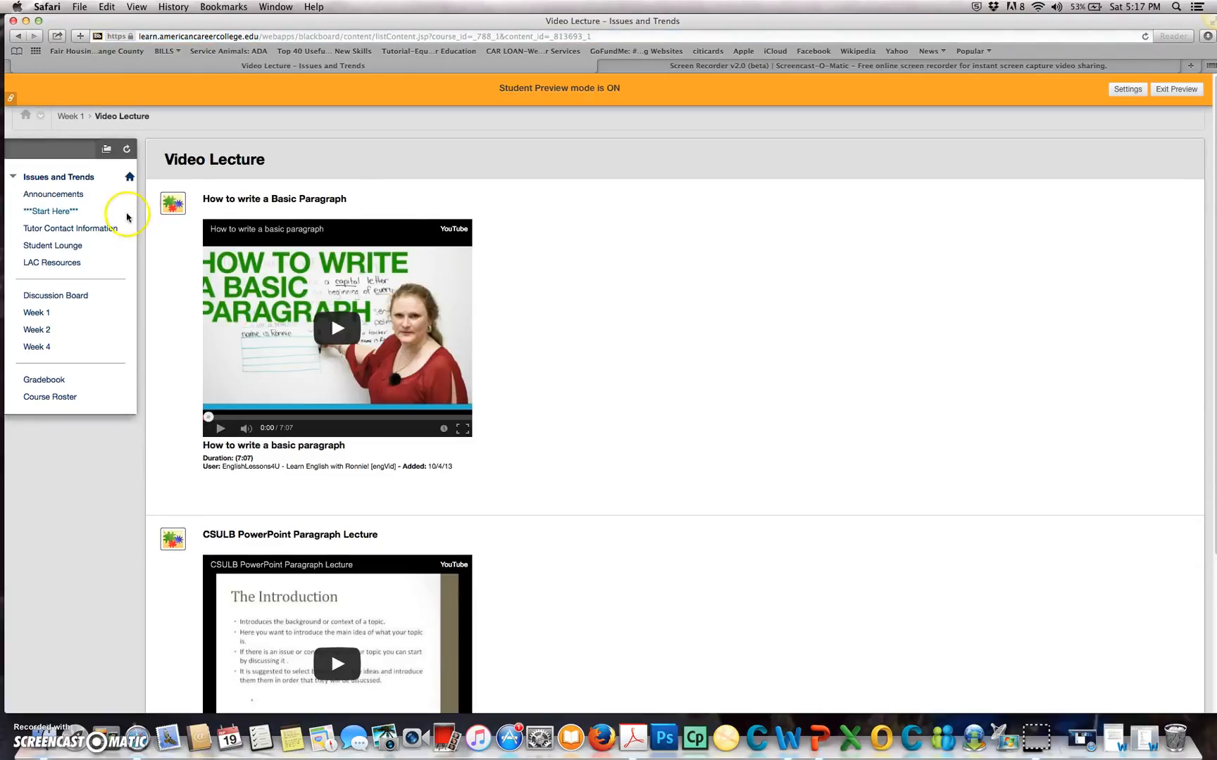
pyautogui.click(70, 116)
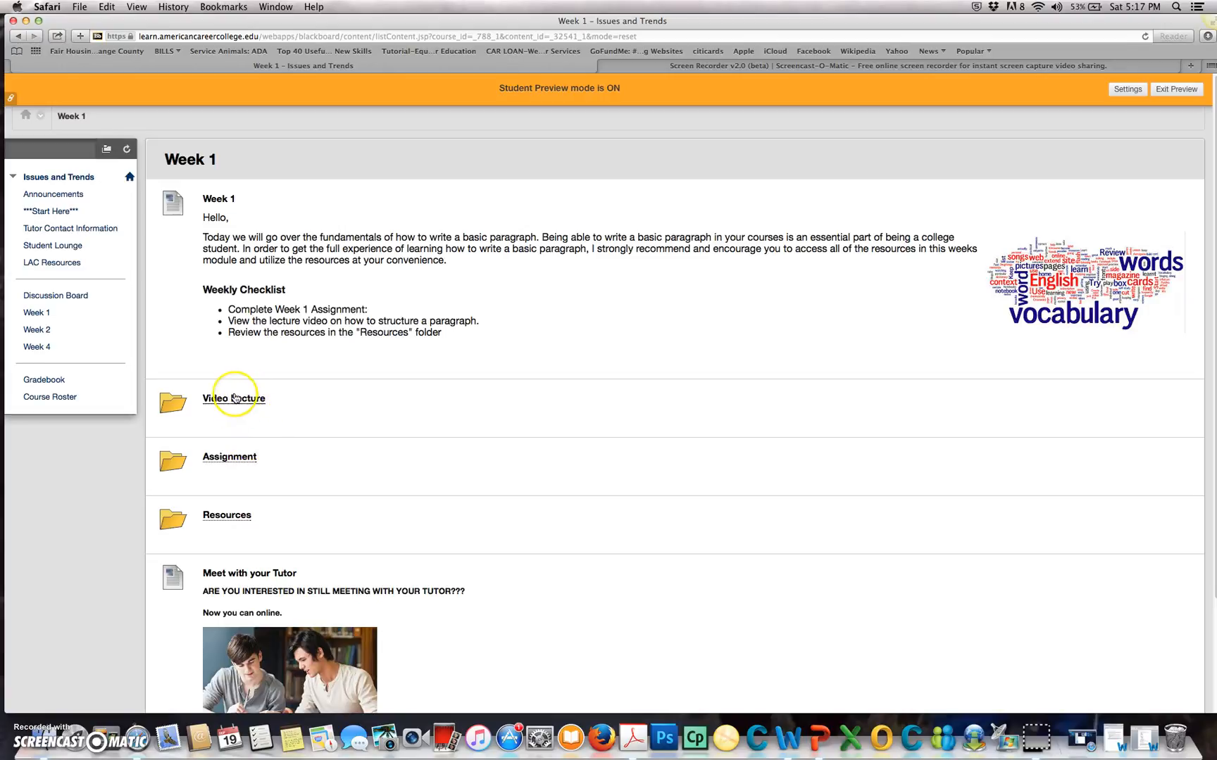
pyautogui.click(236, 463)
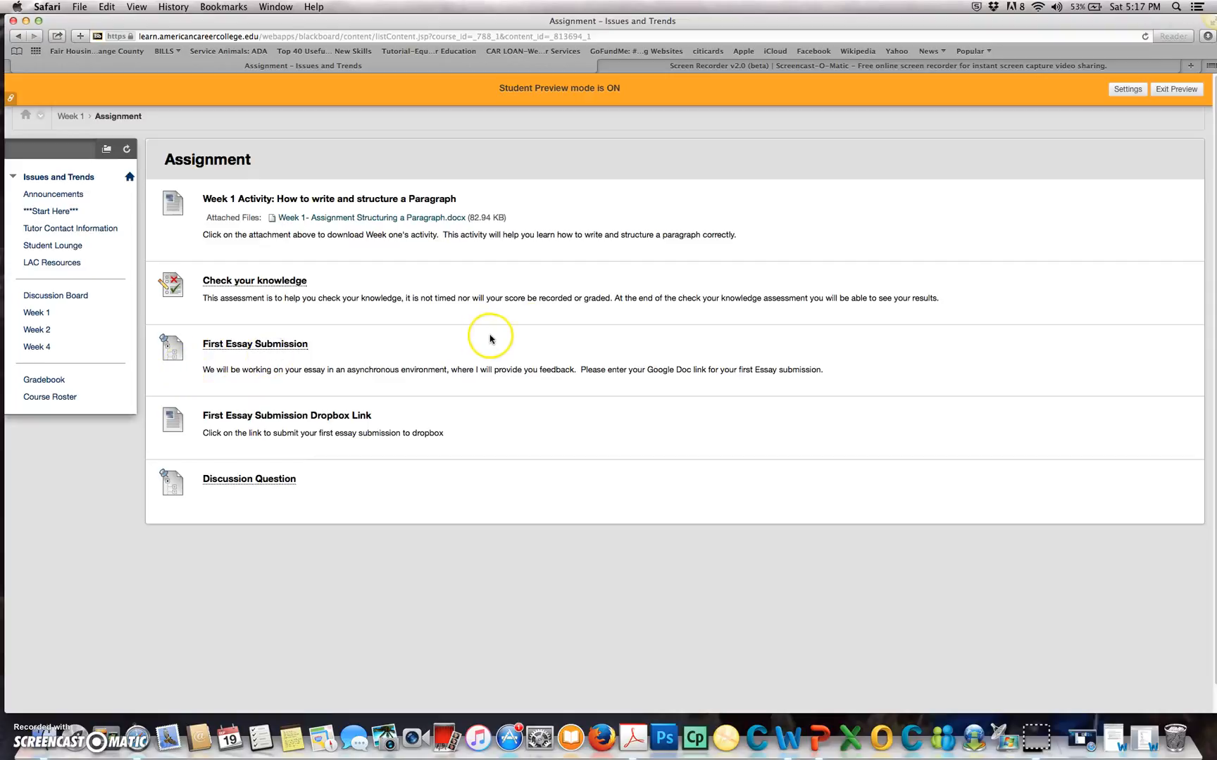
# Exit student preview, deleting the preview user and all data, and open the Week 3 content area.
pyautogui.click(1175, 90)
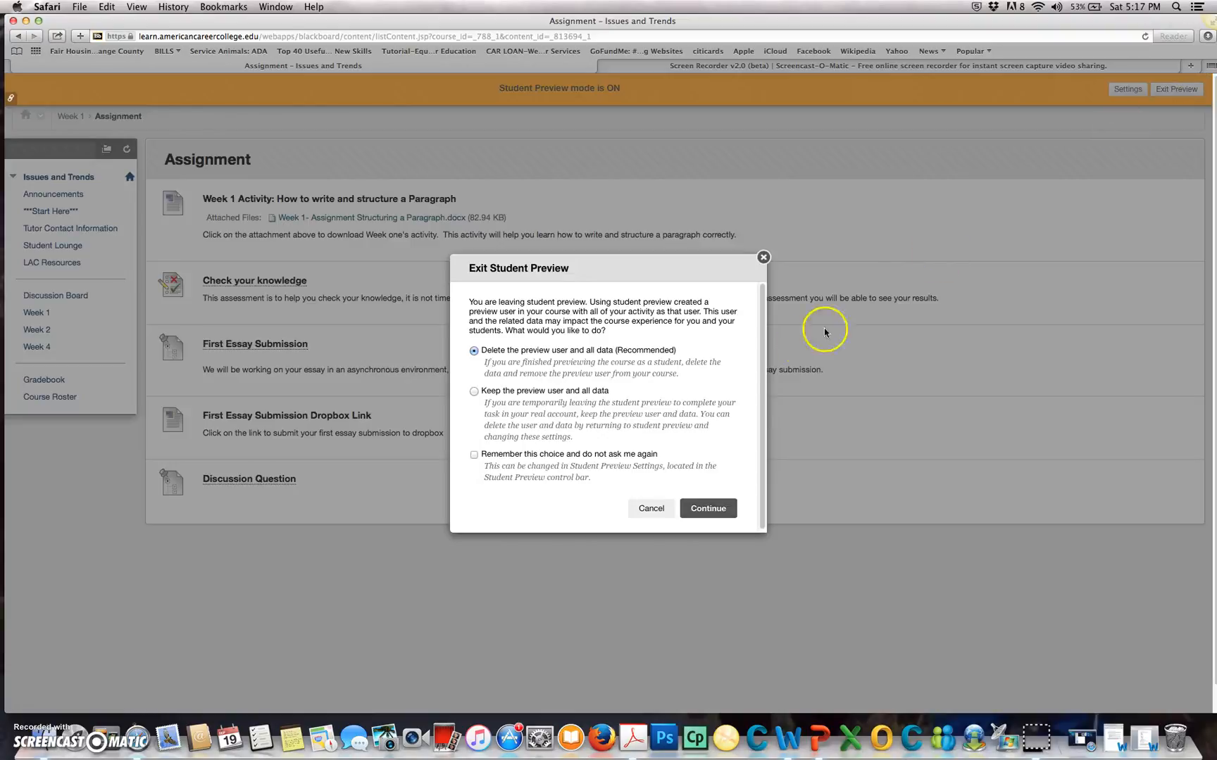
pyautogui.click(701, 507)
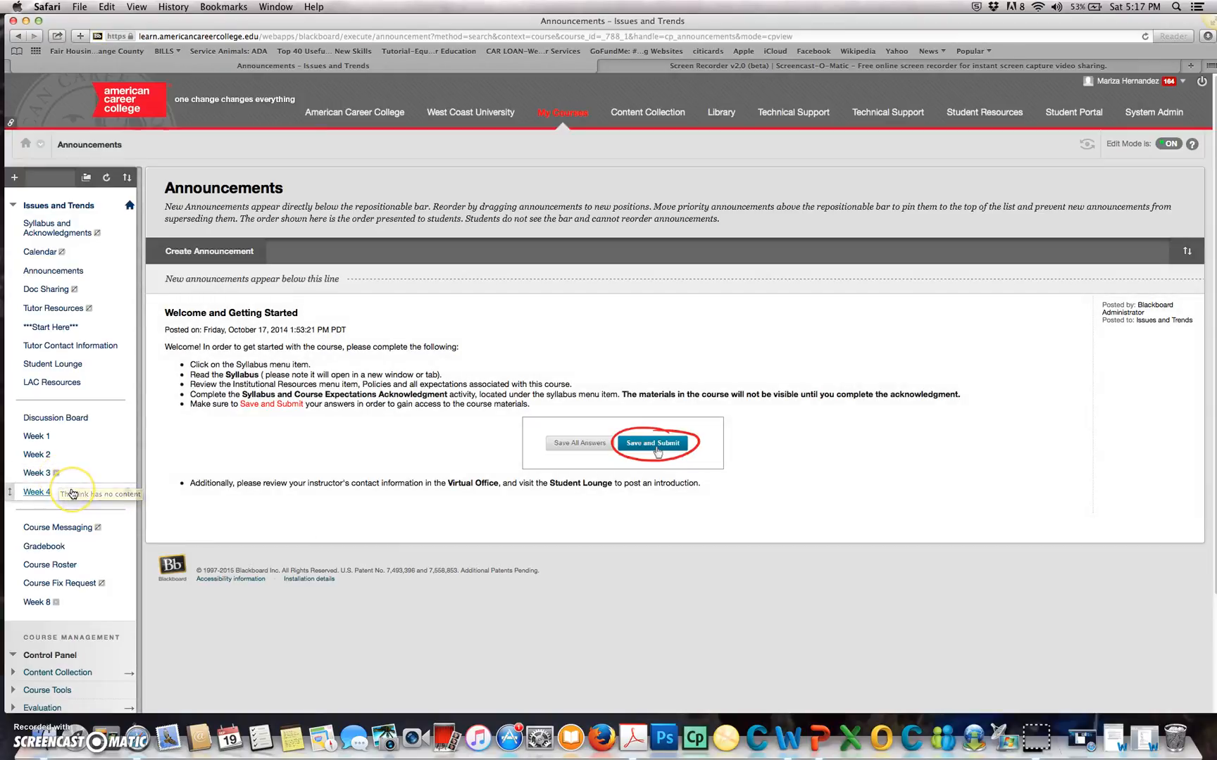
pyautogui.click(33, 476)
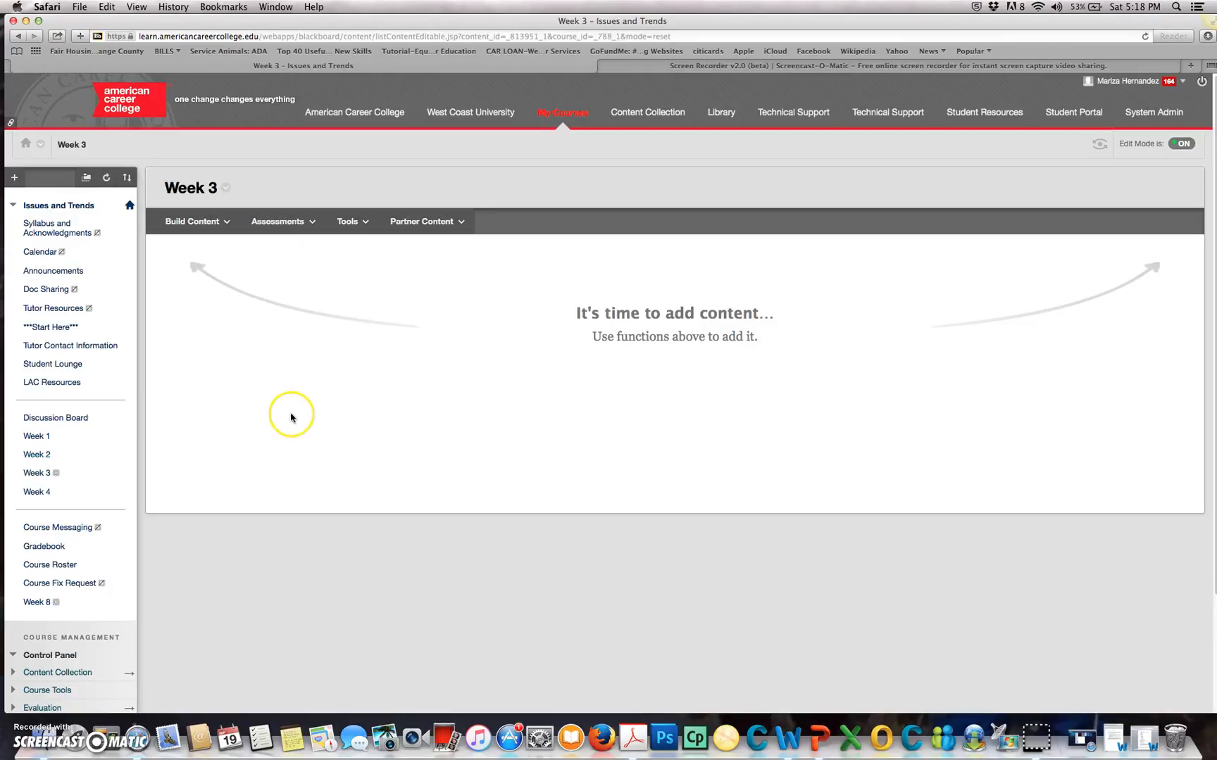
# Start a new content folder in Week 3 and name it Assignment.
pyautogui.click(291, 408)
pyautogui.click(198, 224)
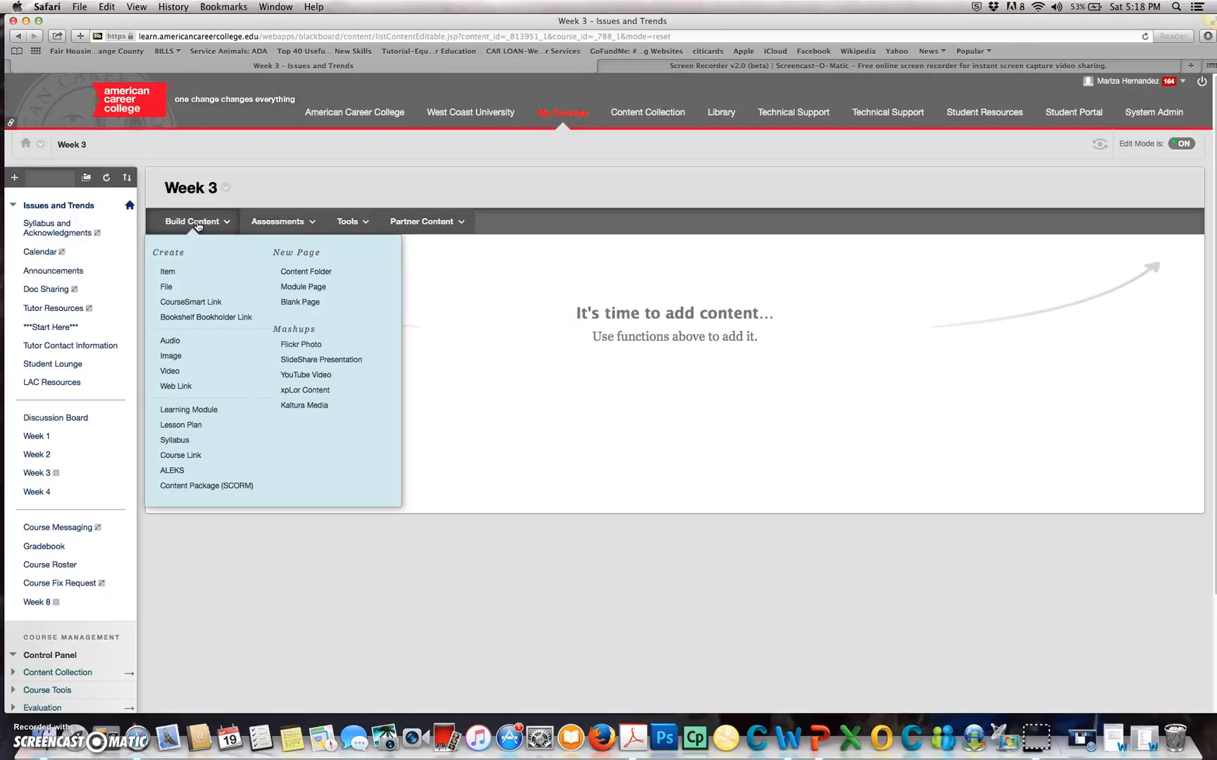
pyautogui.click(308, 273)
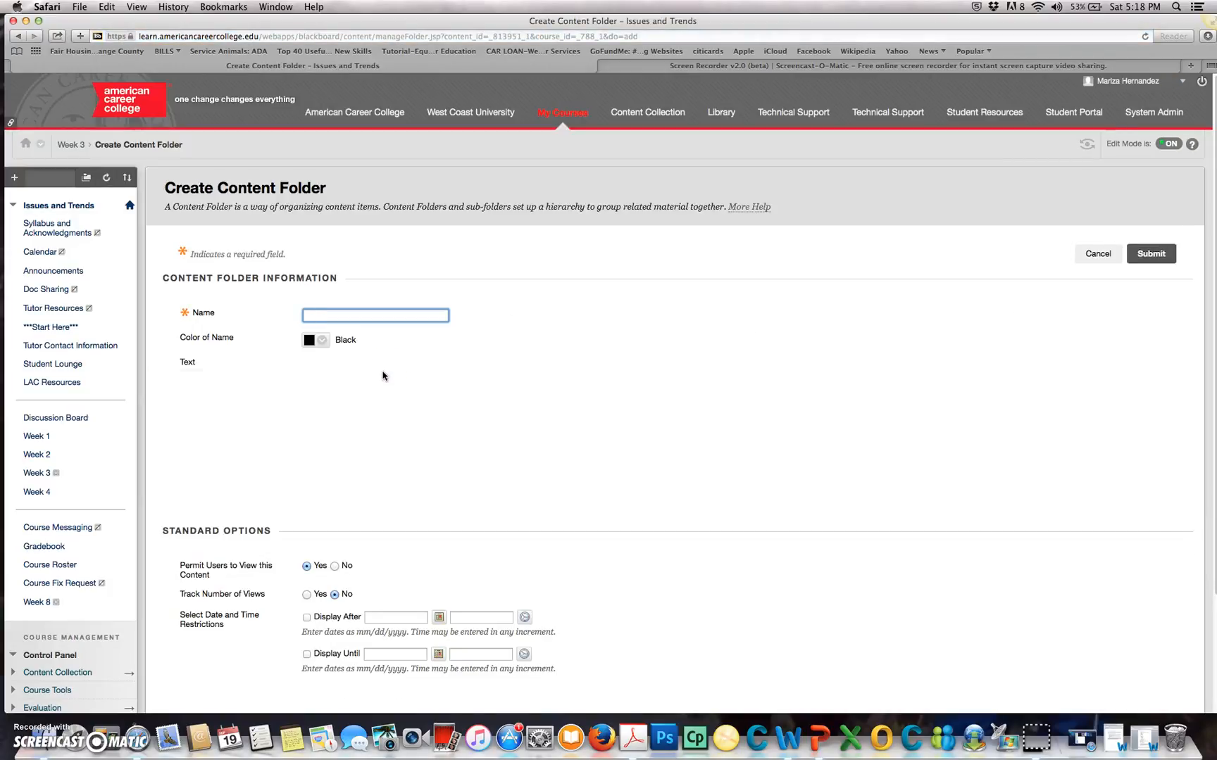
pyautogui.write('A')
pyautogui.press('Down')
pyautogui.press('Down')
pyautogui.press('Down')
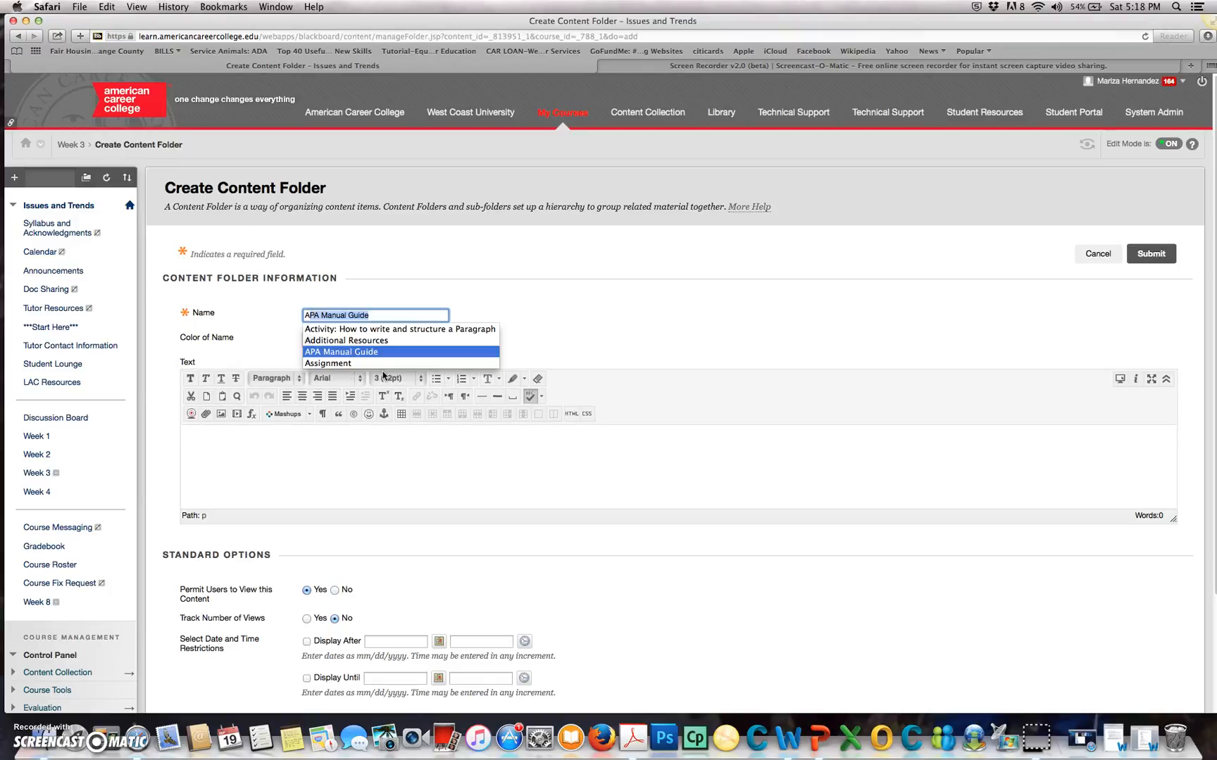
pyautogui.press('Down')
pyautogui.press('Return')
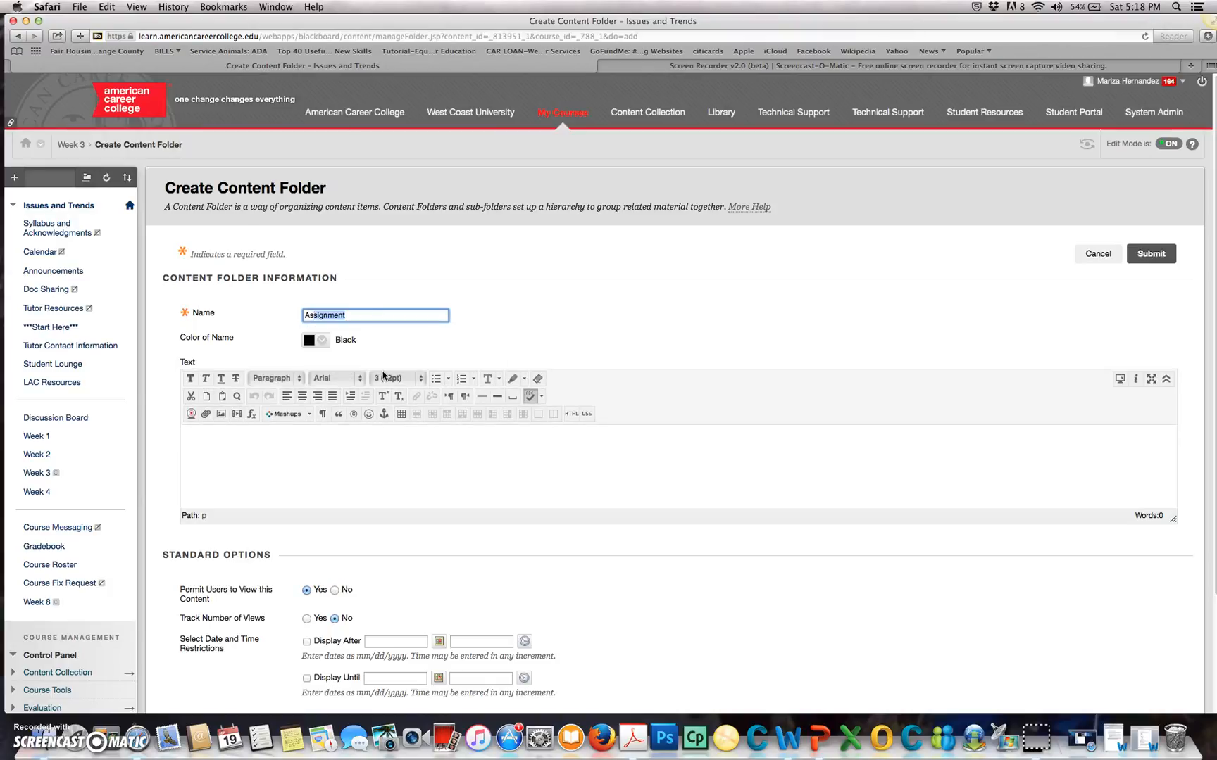
pyautogui.click(355, 318)
pyautogui.click(356, 318)
# Review the new folder's standard options and submit the folder to Week 3.
pyautogui.scroll(-1, 504, 449)
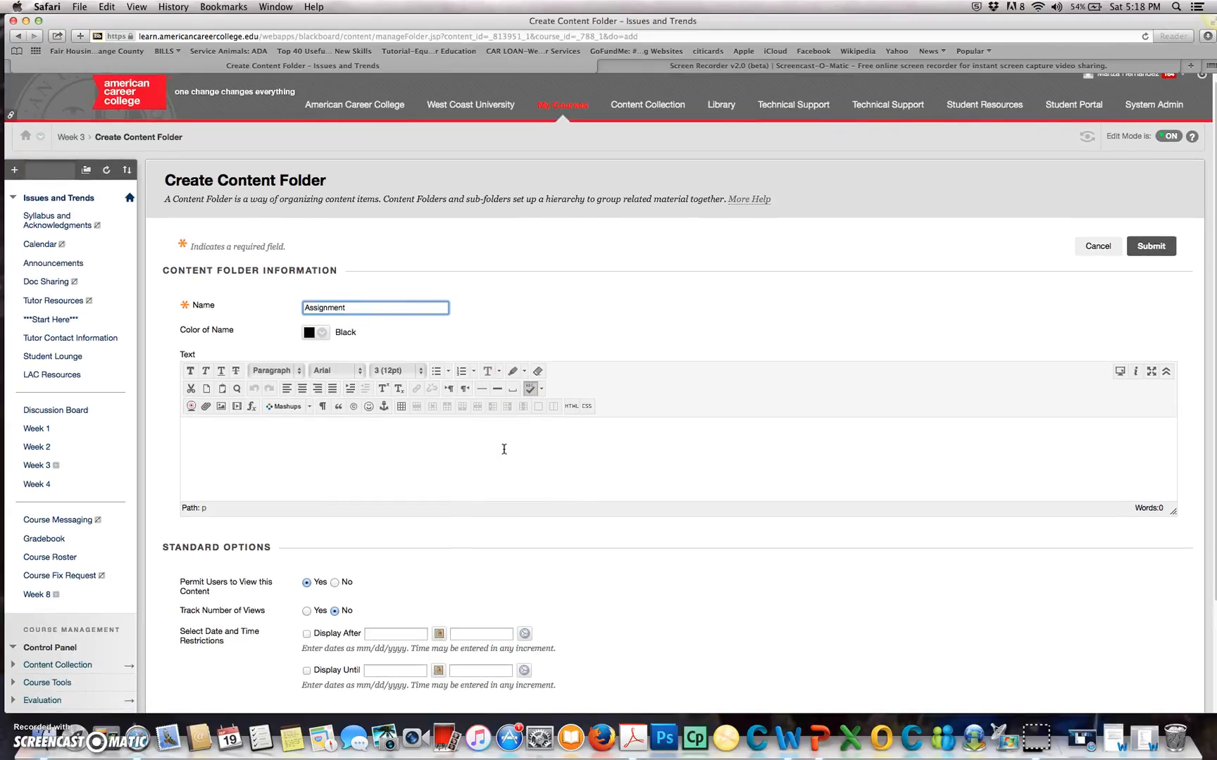
pyautogui.scroll(-3, 504, 449)
pyautogui.scroll(-2, 440, 449)
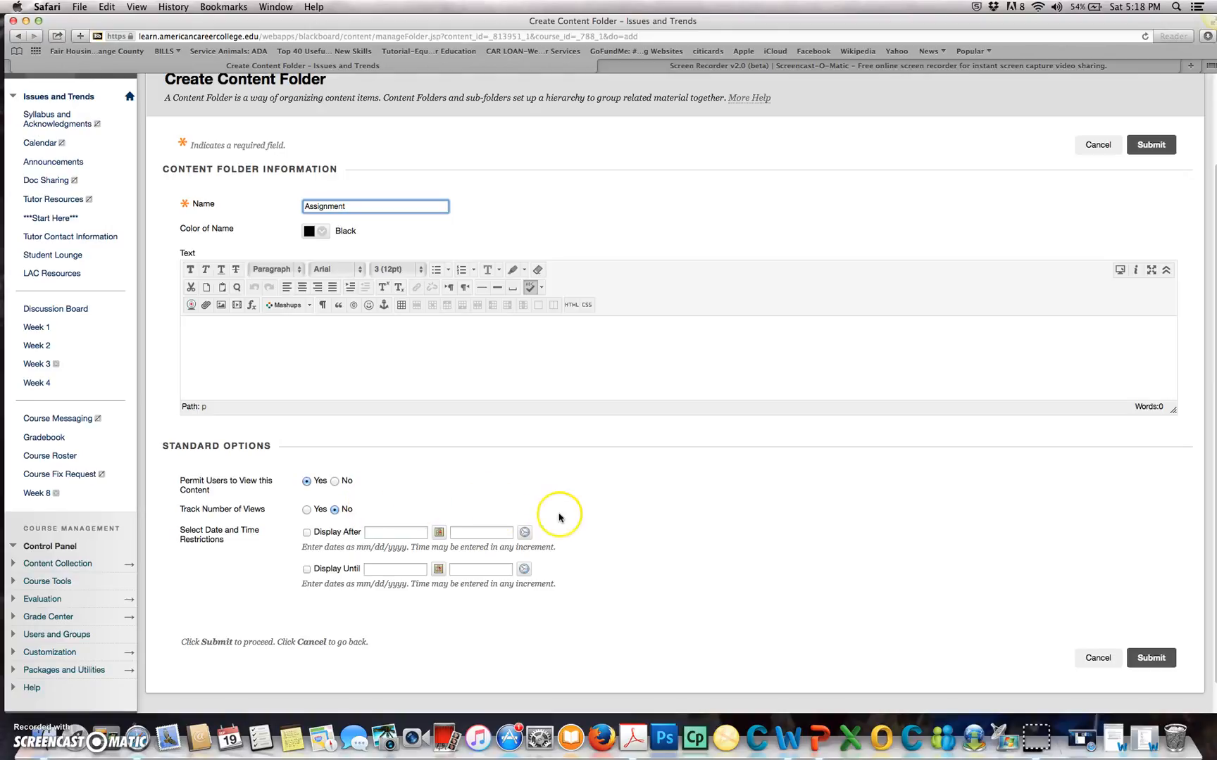
pyautogui.scroll(3, 652, 520)
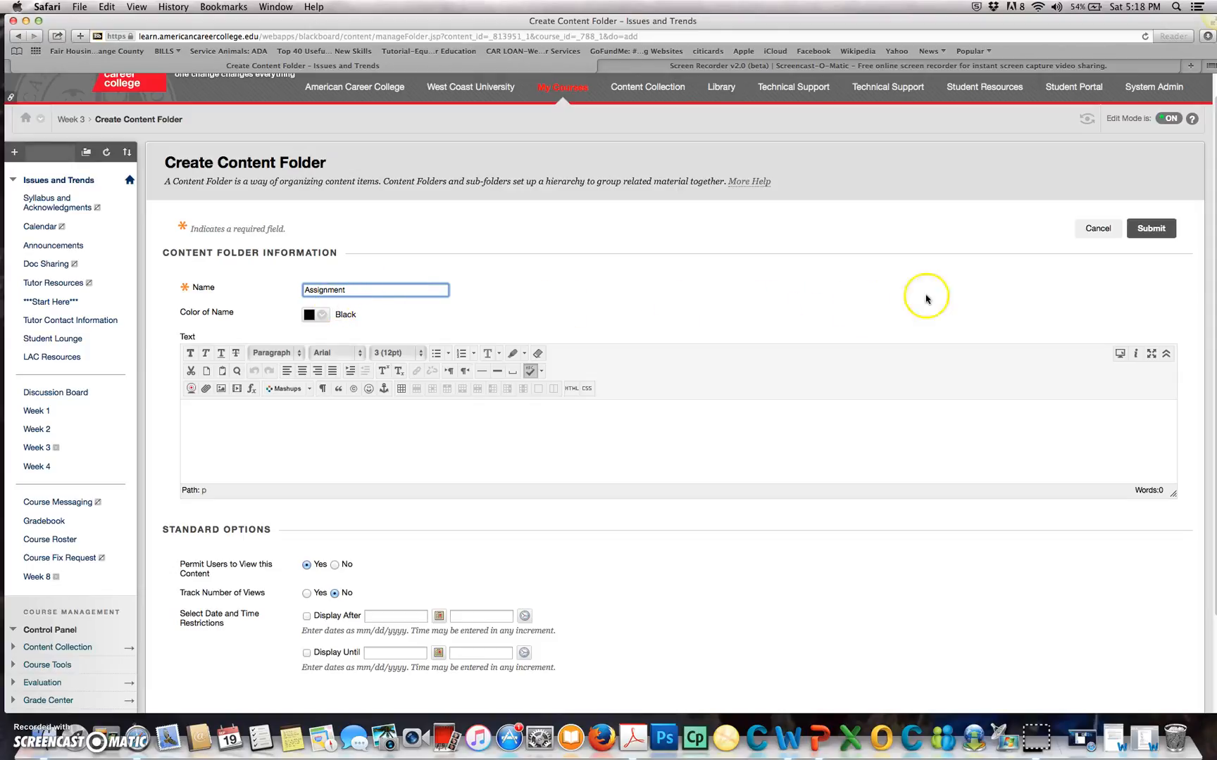
pyautogui.click(1153, 230)
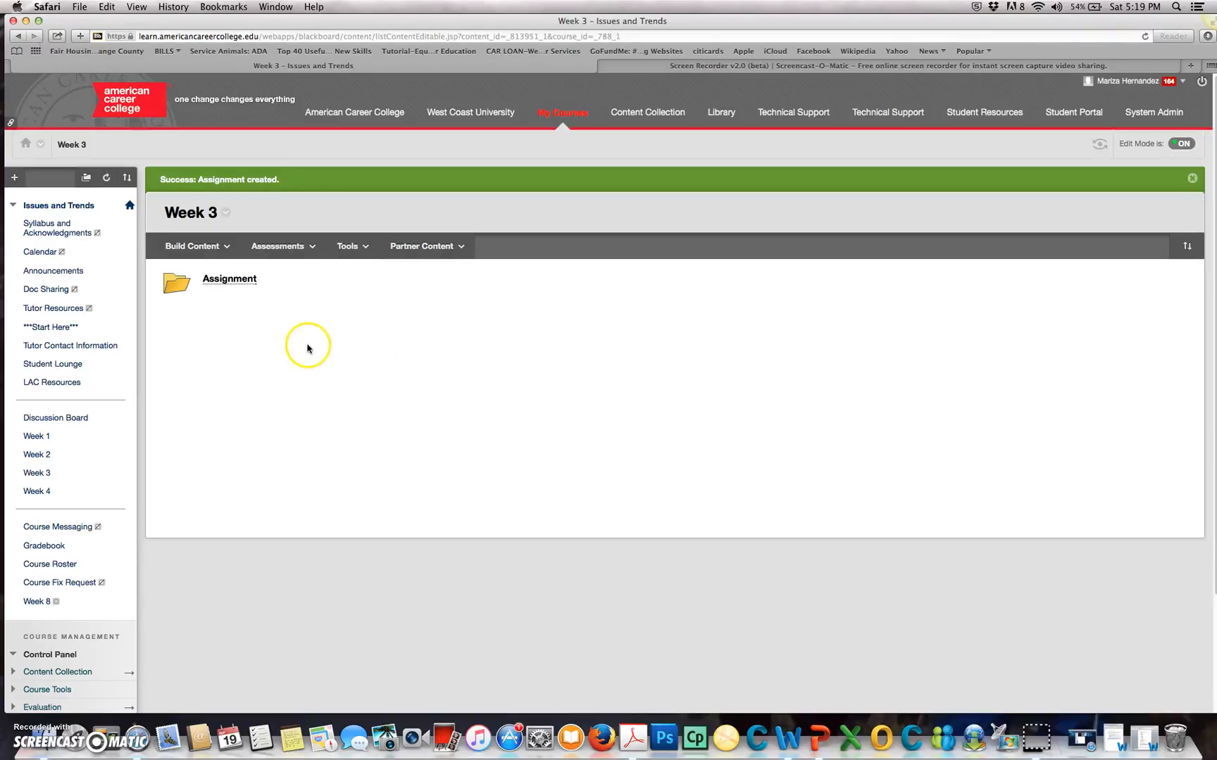
# Open the Assignment folder in Week 3 and start a new content item inside it.
pyautogui.click(237, 282)
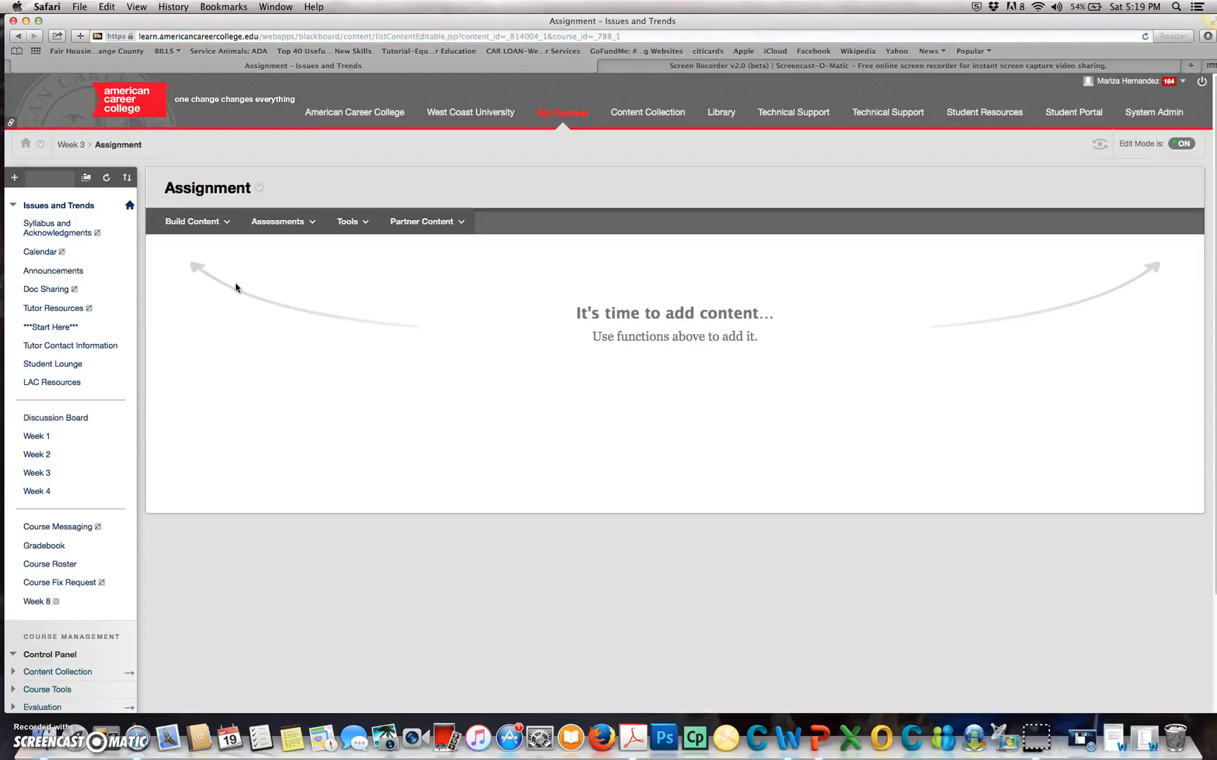
pyautogui.click(199, 223)
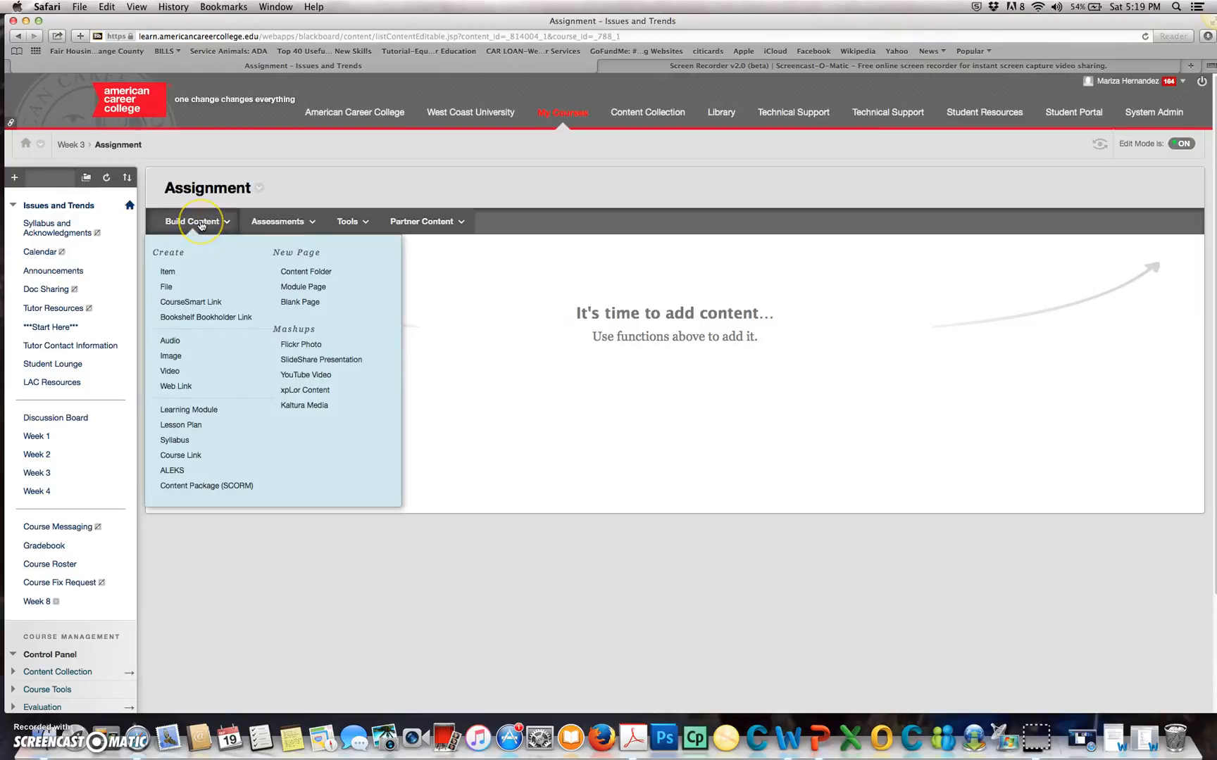
pyautogui.click(182, 278)
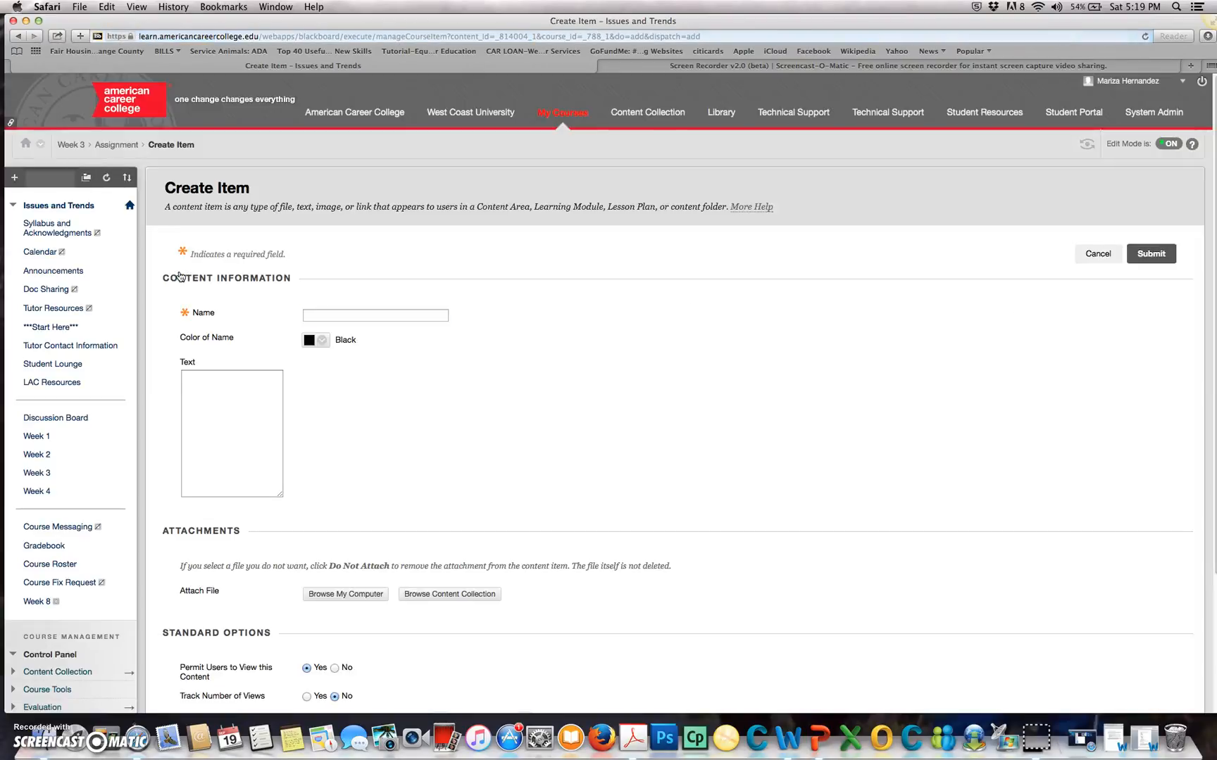
# Name the new content item Week 3 Assignment.
pyautogui.click(339, 320)
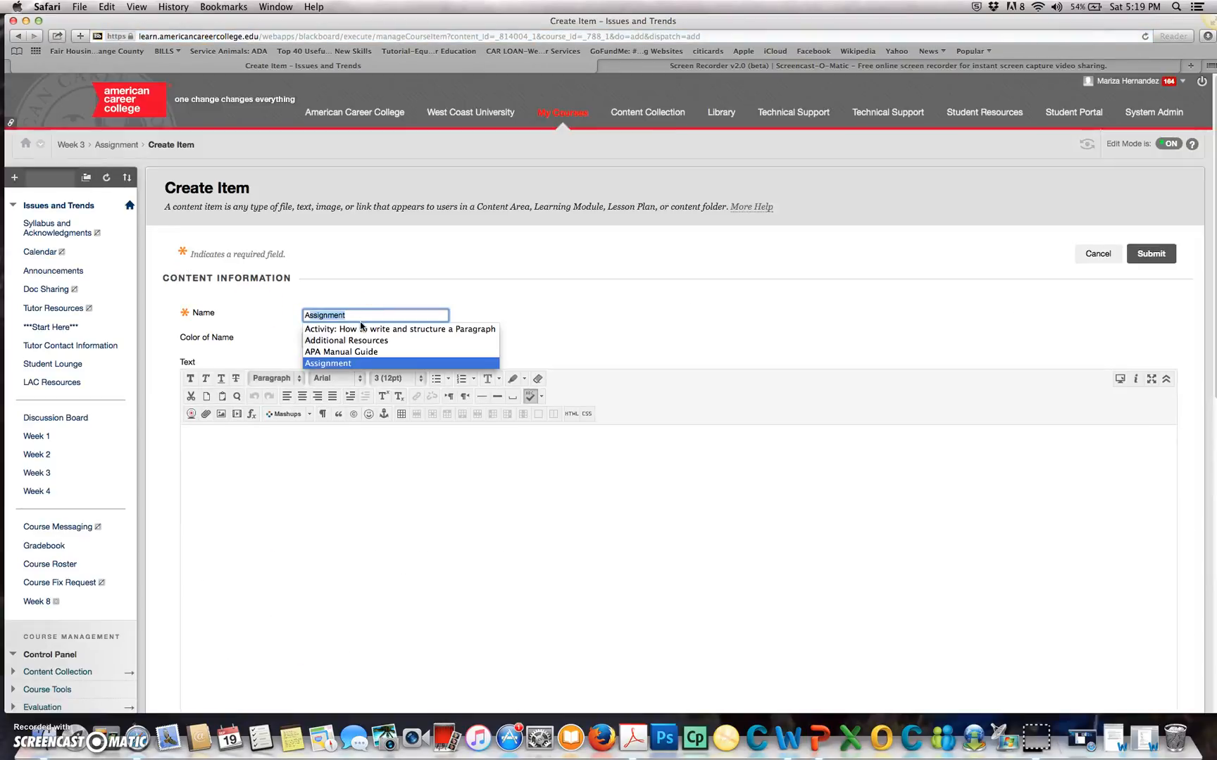
pyautogui.write('A')
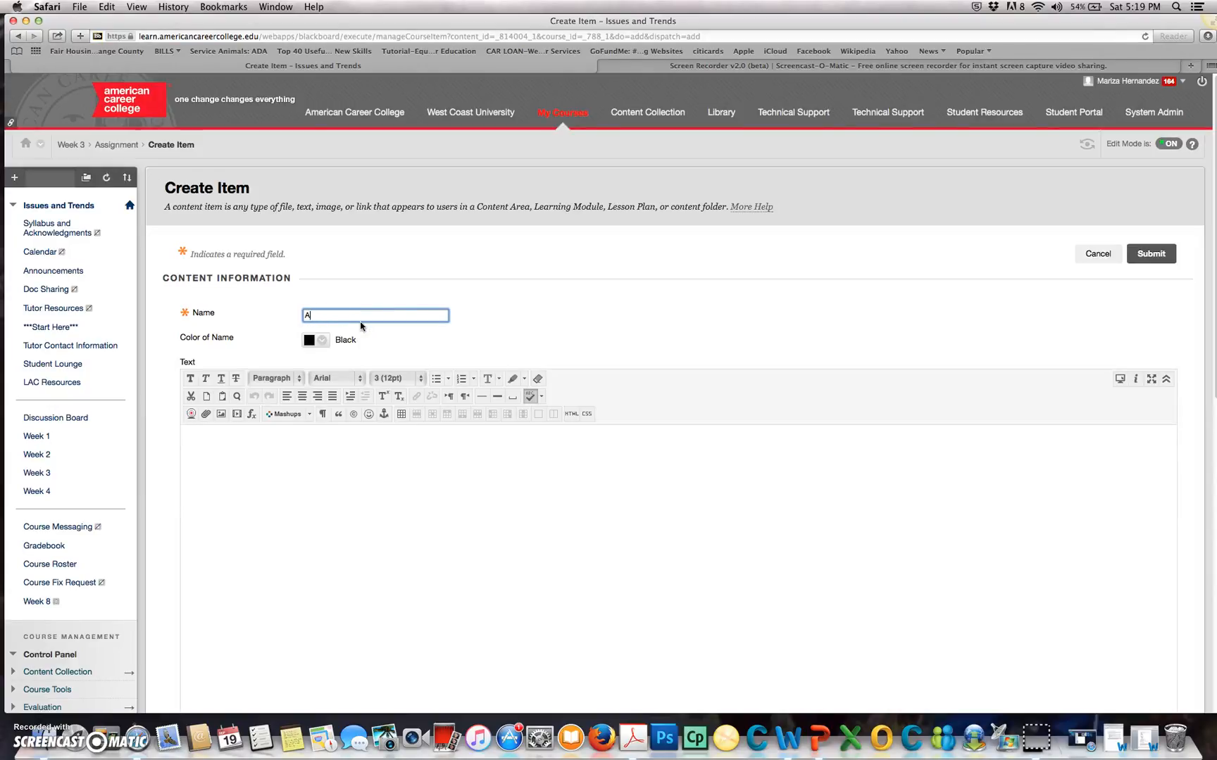
pyautogui.write('ssWe')
pyautogui.write('k')
pyautogui.press('BackSpace')
pyautogui.write('e')
pyautogui.press('Down')
pyautogui.press('Down')
pyautogui.press('Down')
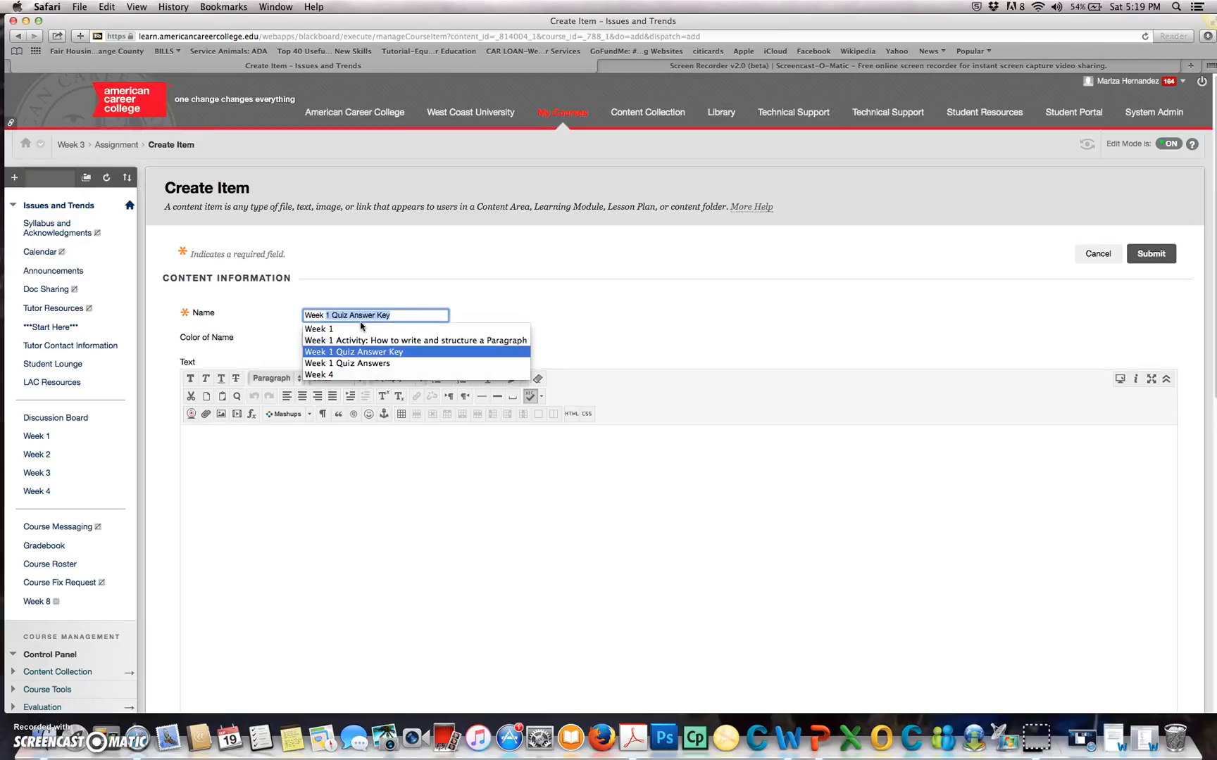
pyautogui.write('3')
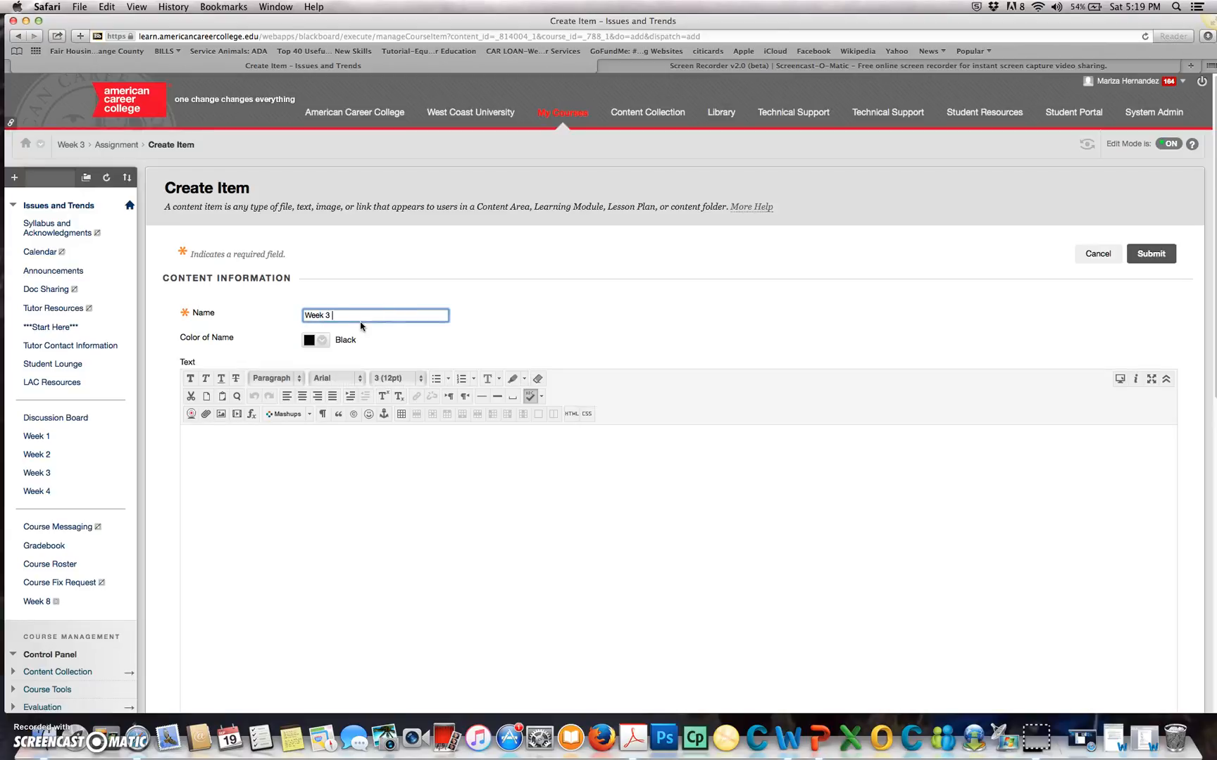
pyautogui.write(' Assignment')
# Enter the item's description text "This assignment is designed to help you write a paragraph".
pyautogui.click(376, 462)
pyautogui.click(330, 337)
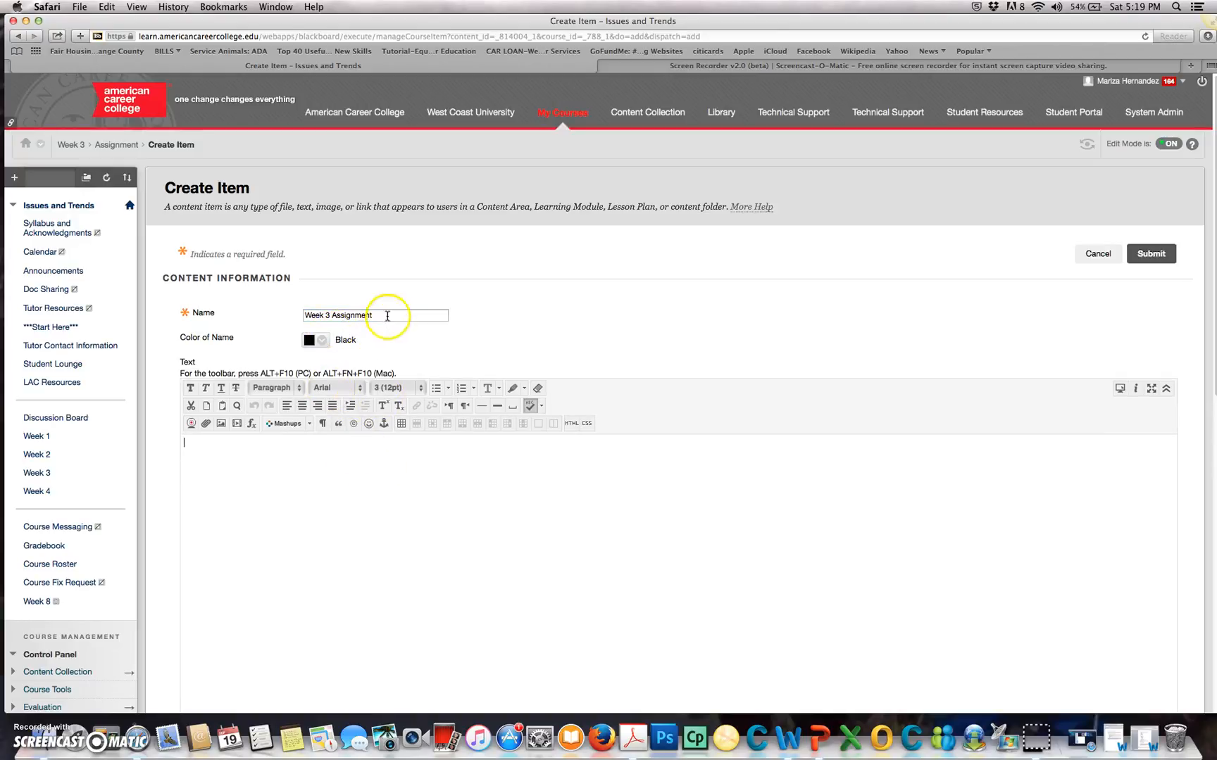
pyautogui.click(333, 479)
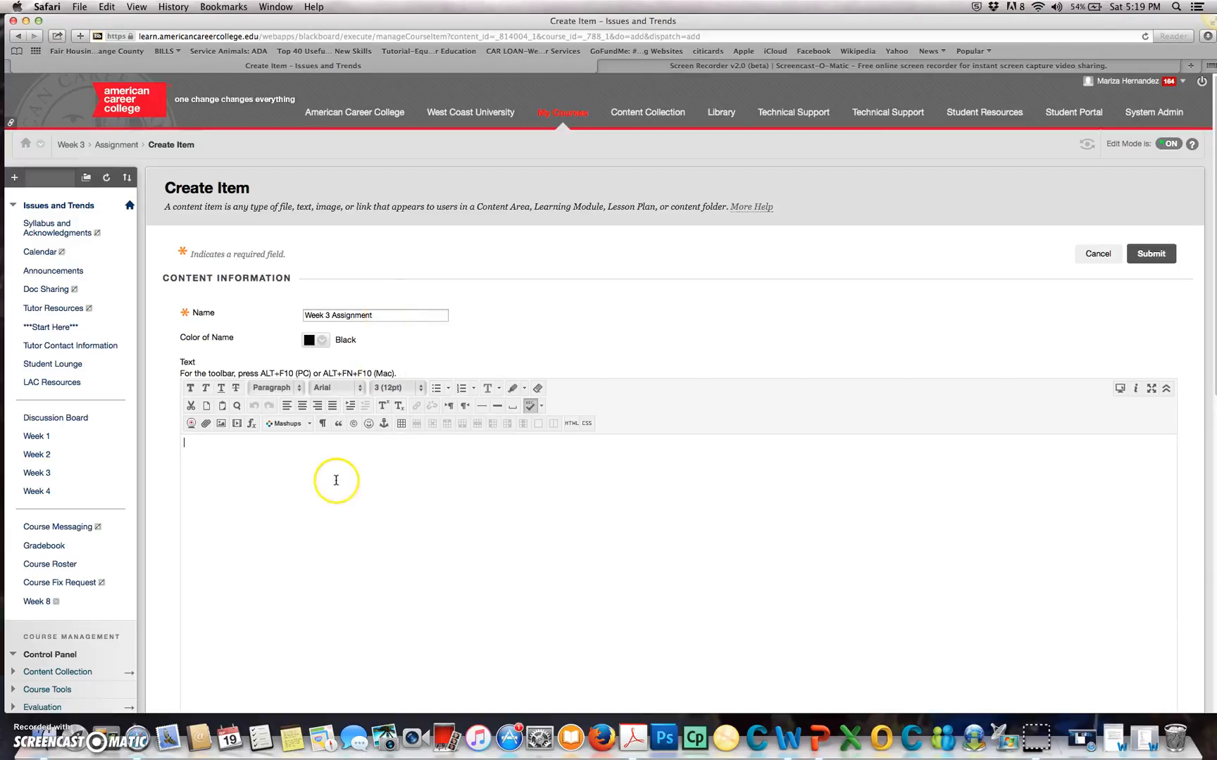
pyautogui.click(310, 470)
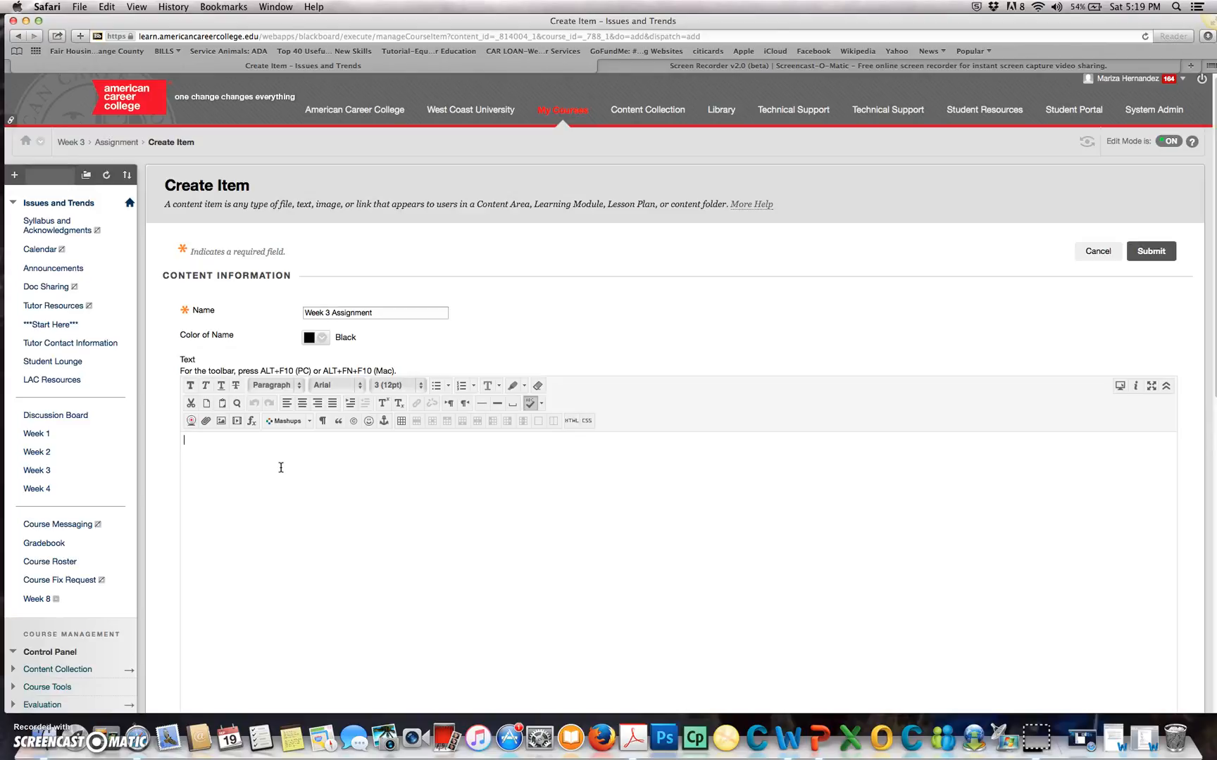
pyautogui.click(279, 486)
pyautogui.write('gnmetn ')
pyautogui.write('is designe')
pyautogui.write('d to he')
pyautogui.write('lp you buil')
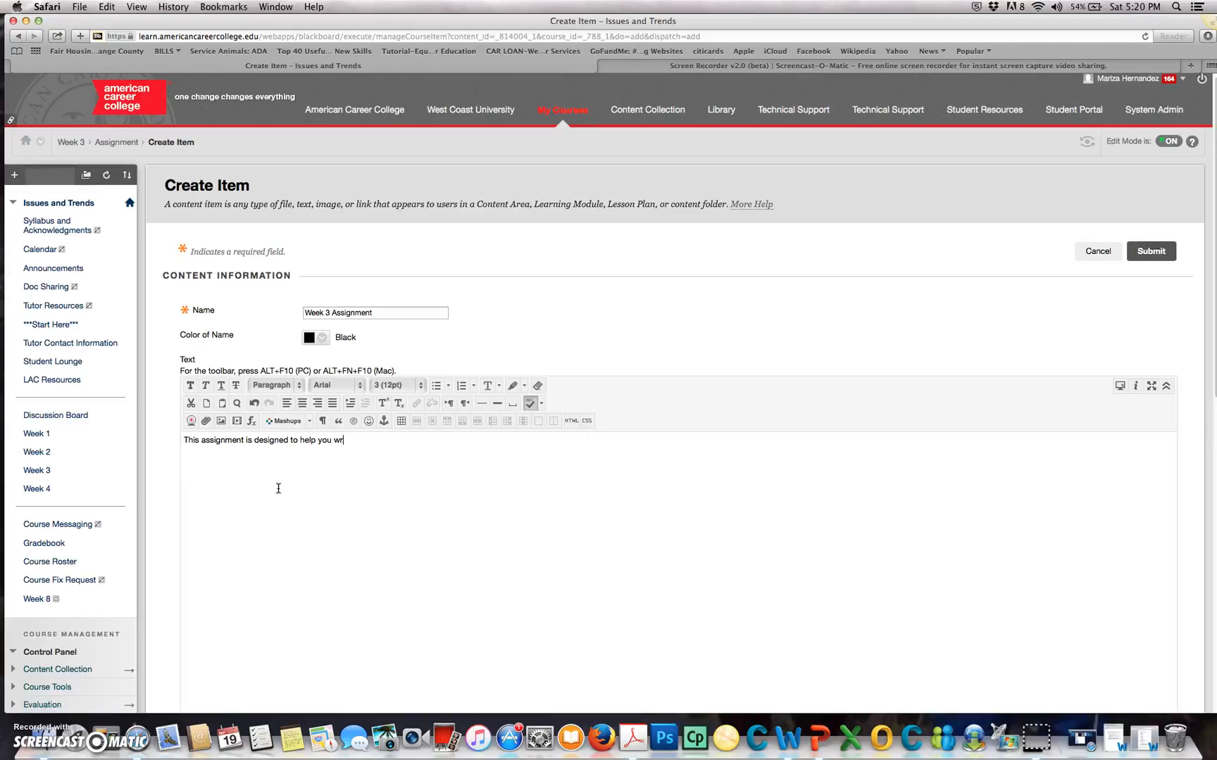
pyautogui.write('a pa')
# Review the font size, text style and paragraph format options available for the item's description text.
pyautogui.moveTo(411, 443); pyautogui.dragTo(182, 440)
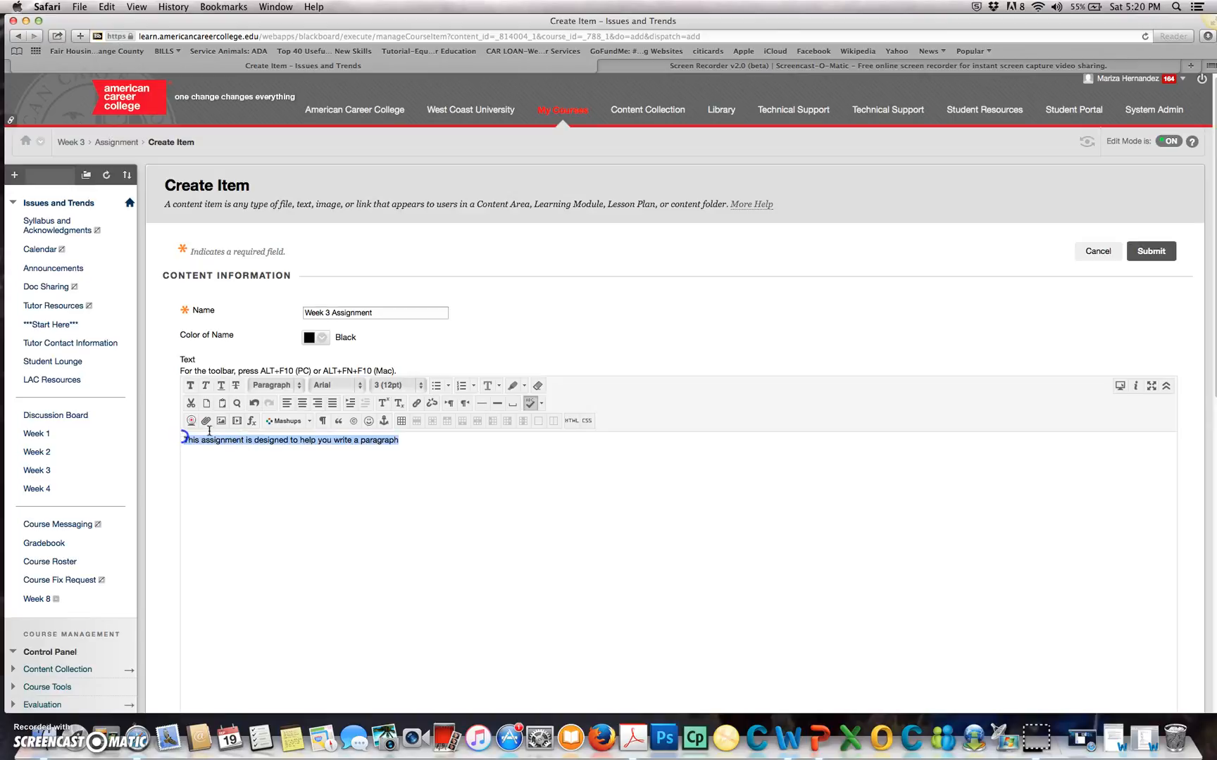
pyautogui.click(398, 387)
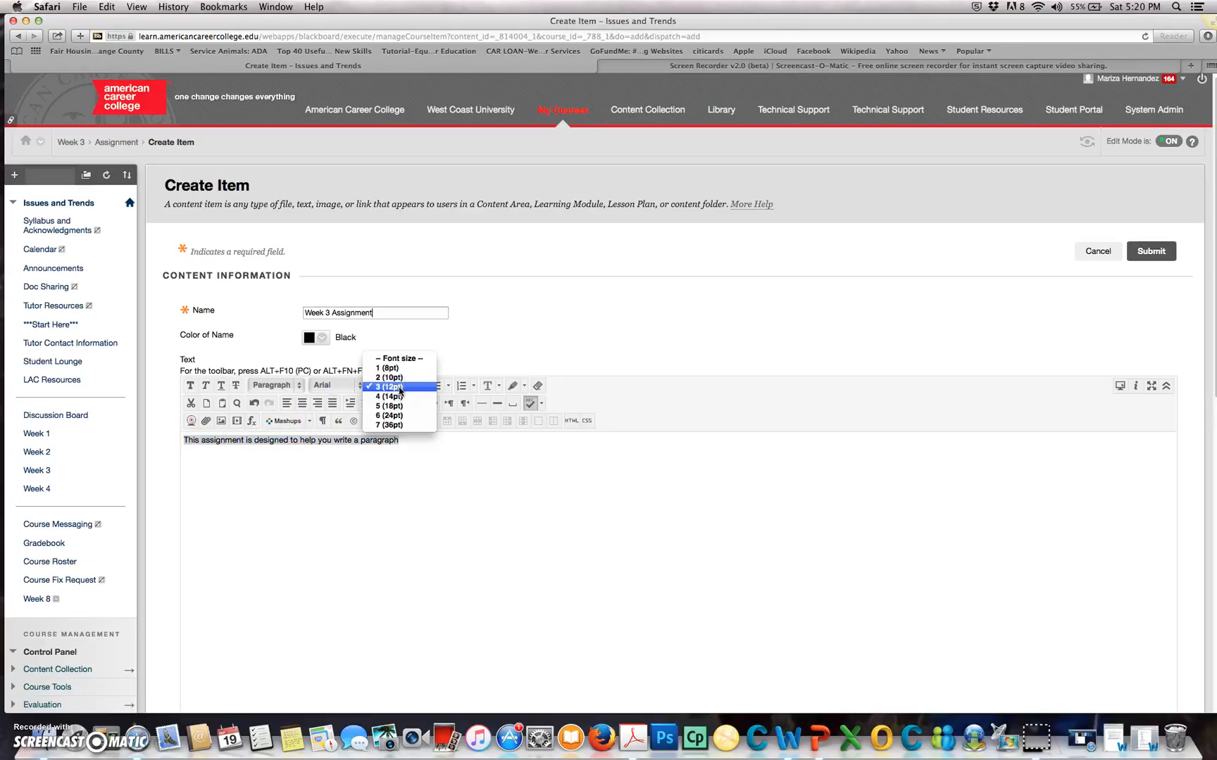
pyautogui.click(400, 389)
pyautogui.click(190, 388)
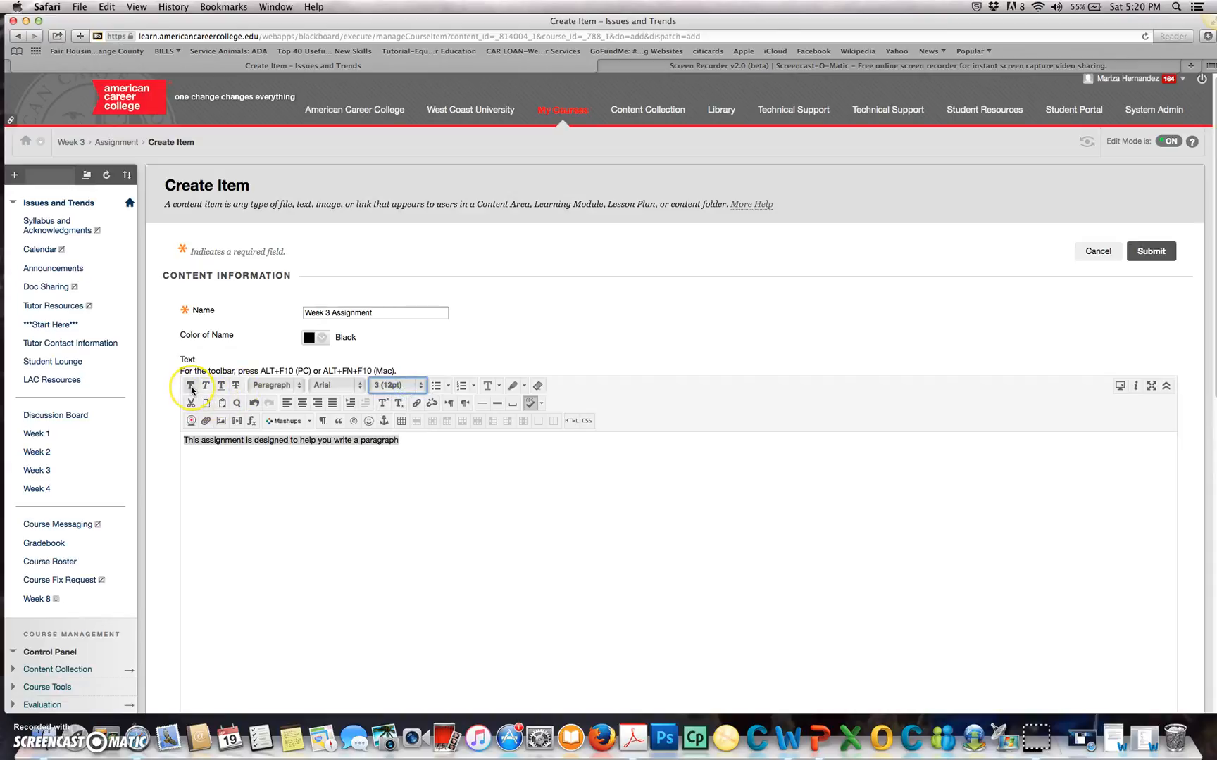
pyautogui.click(206, 387)
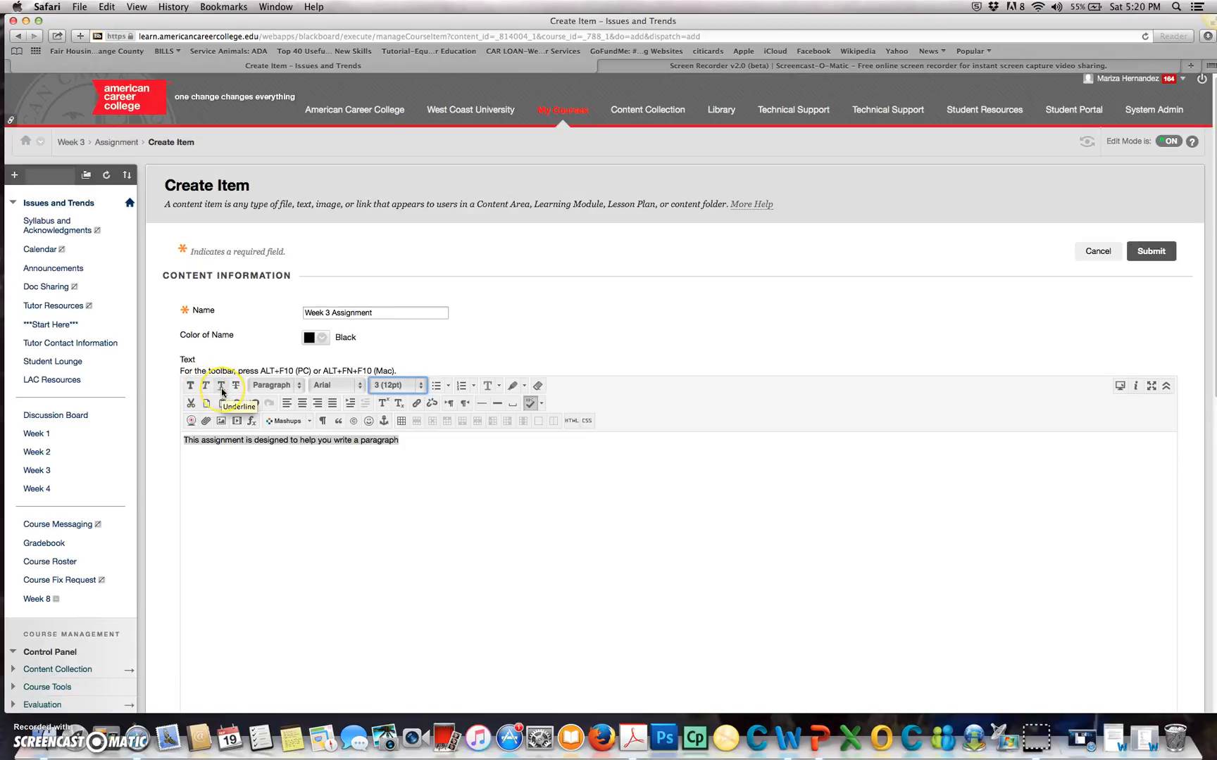
pyautogui.click(235, 390)
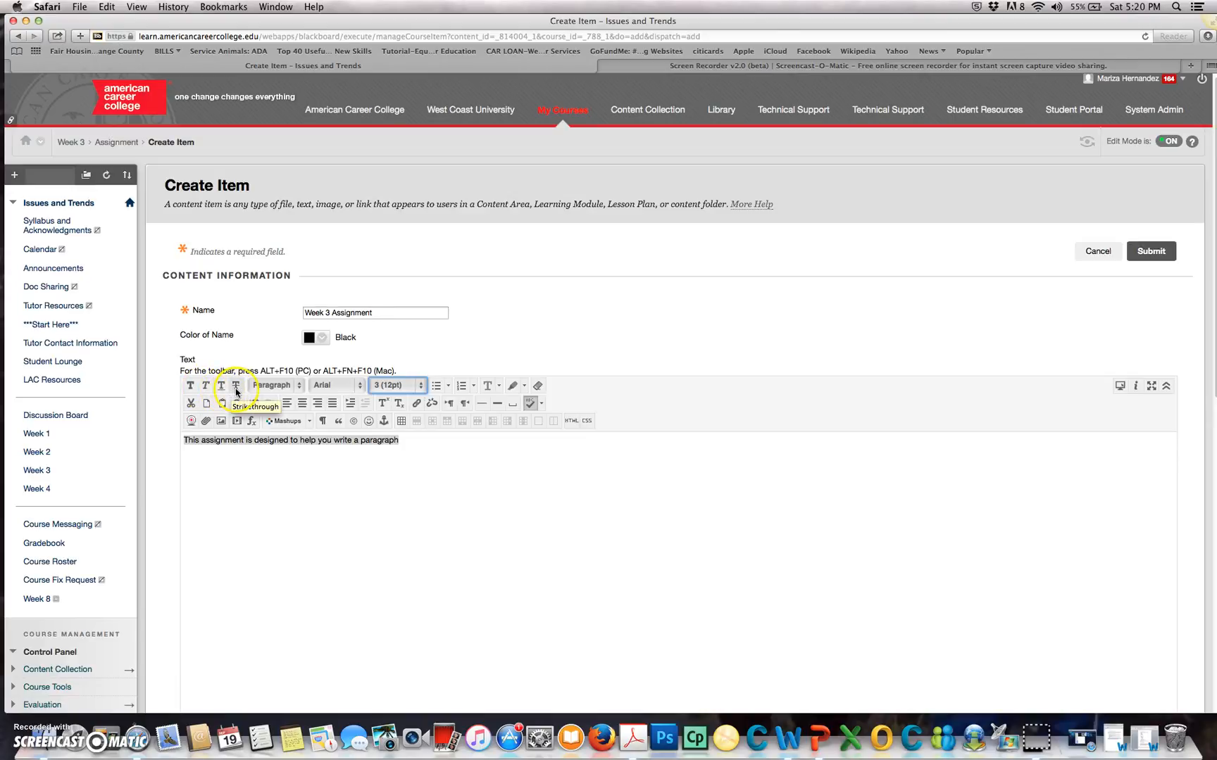
pyautogui.click(273, 385)
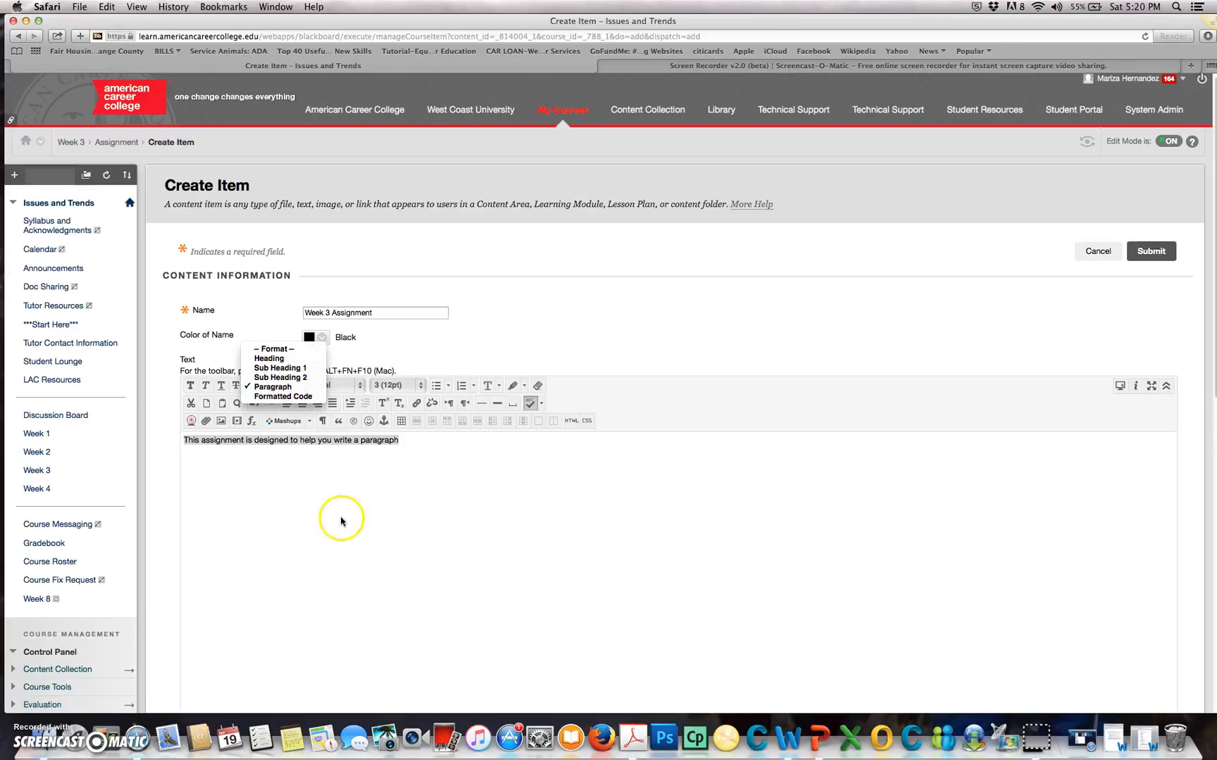
pyautogui.click(389, 475)
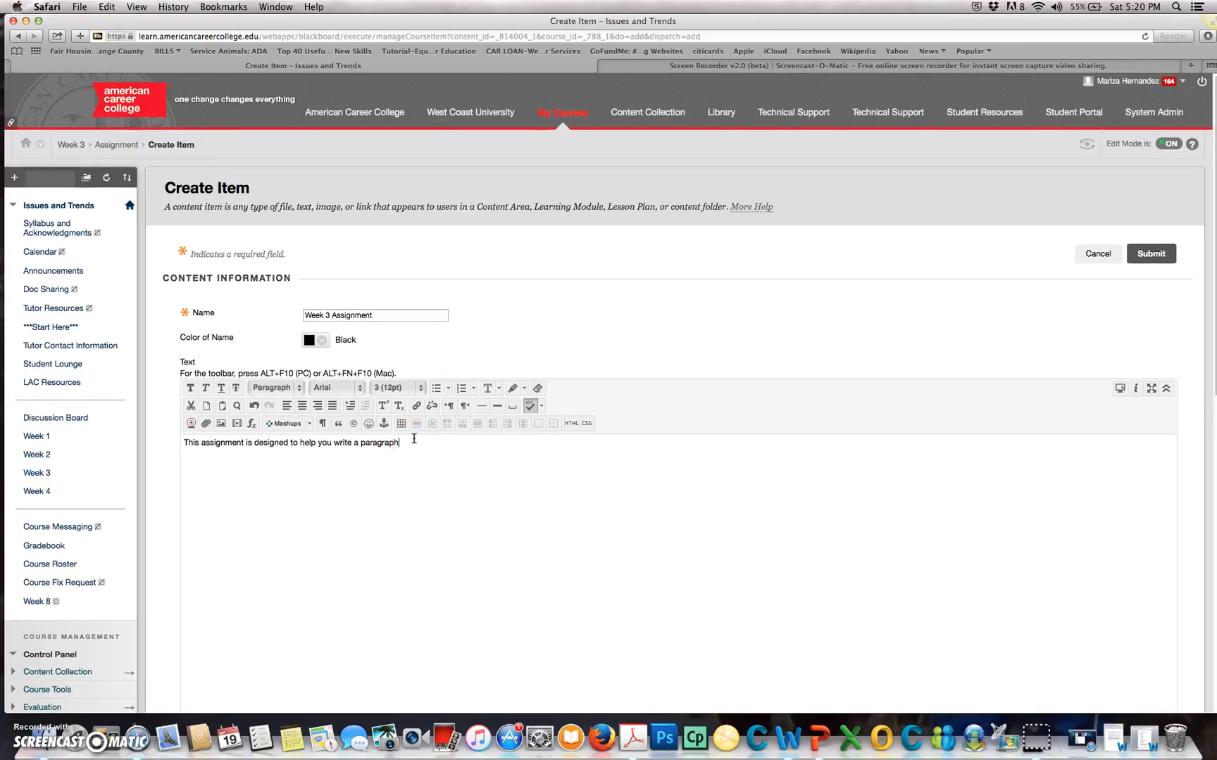
# Attach Week 1- Assignment Structuring a Paragraph.docx from the computer's CSULB-LAC Week 1 Assignments folder and submit the item.
pyautogui.scroll(-10, 414, 439)
pyautogui.scroll(-1, 414, 439)
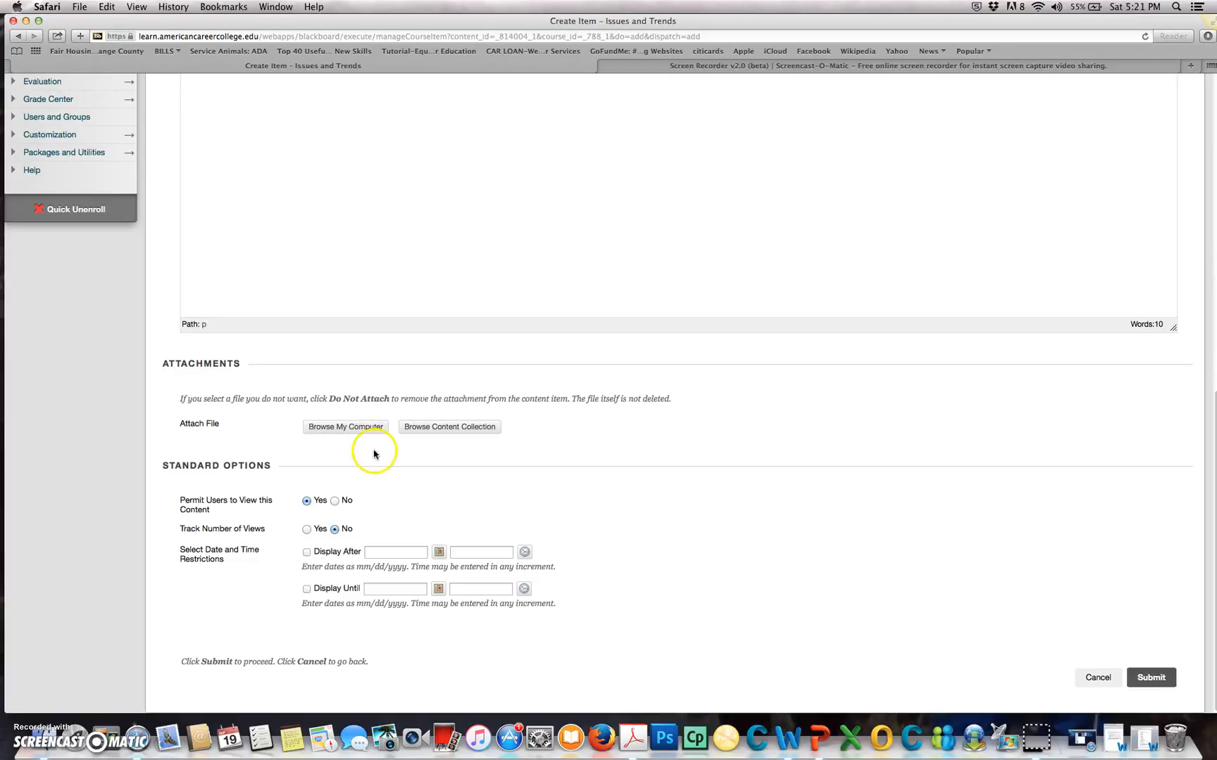
pyautogui.click(327, 428)
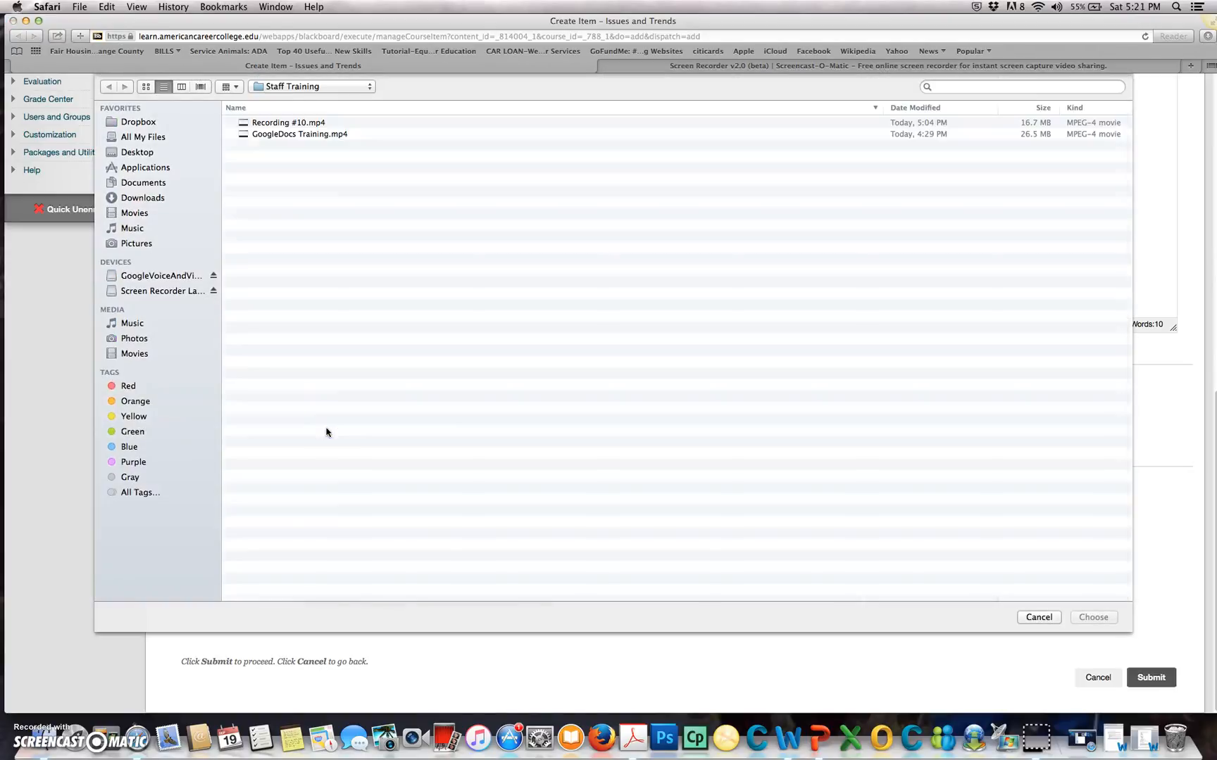
pyautogui.click(286, 87)
pyautogui.click(290, 100)
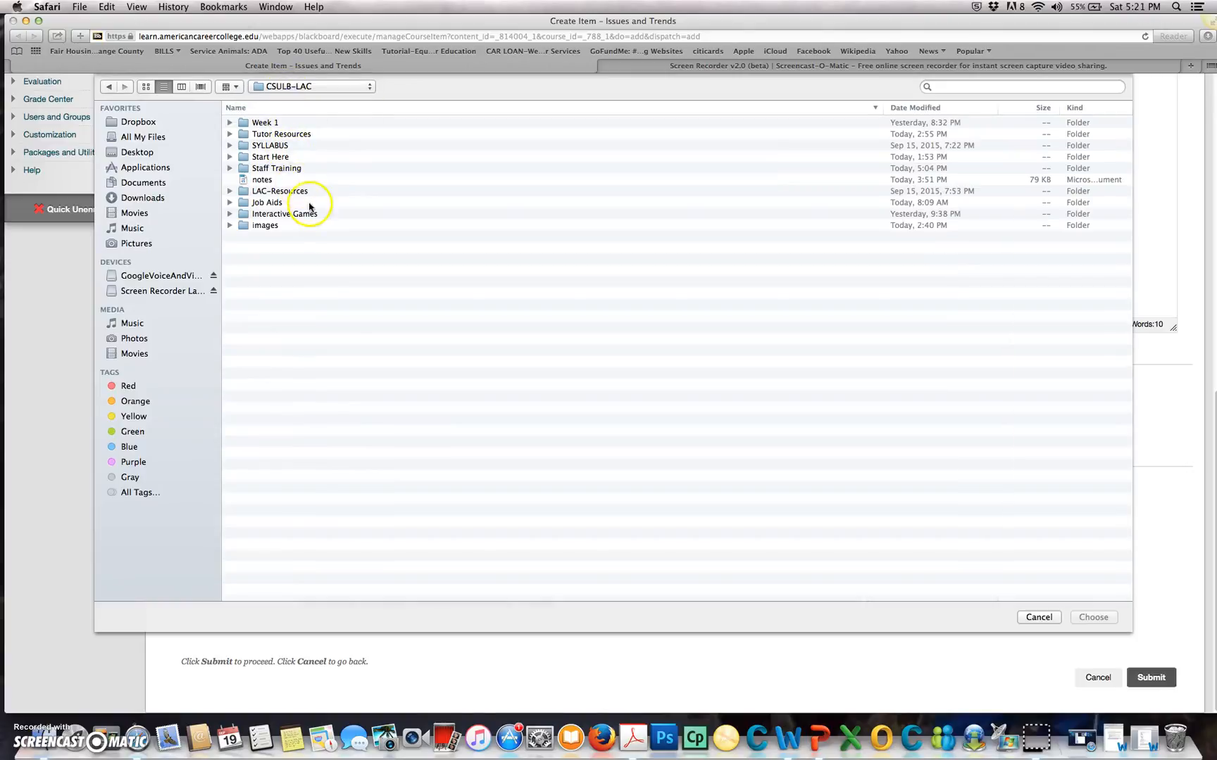
pyautogui.doubleClick(269, 124)
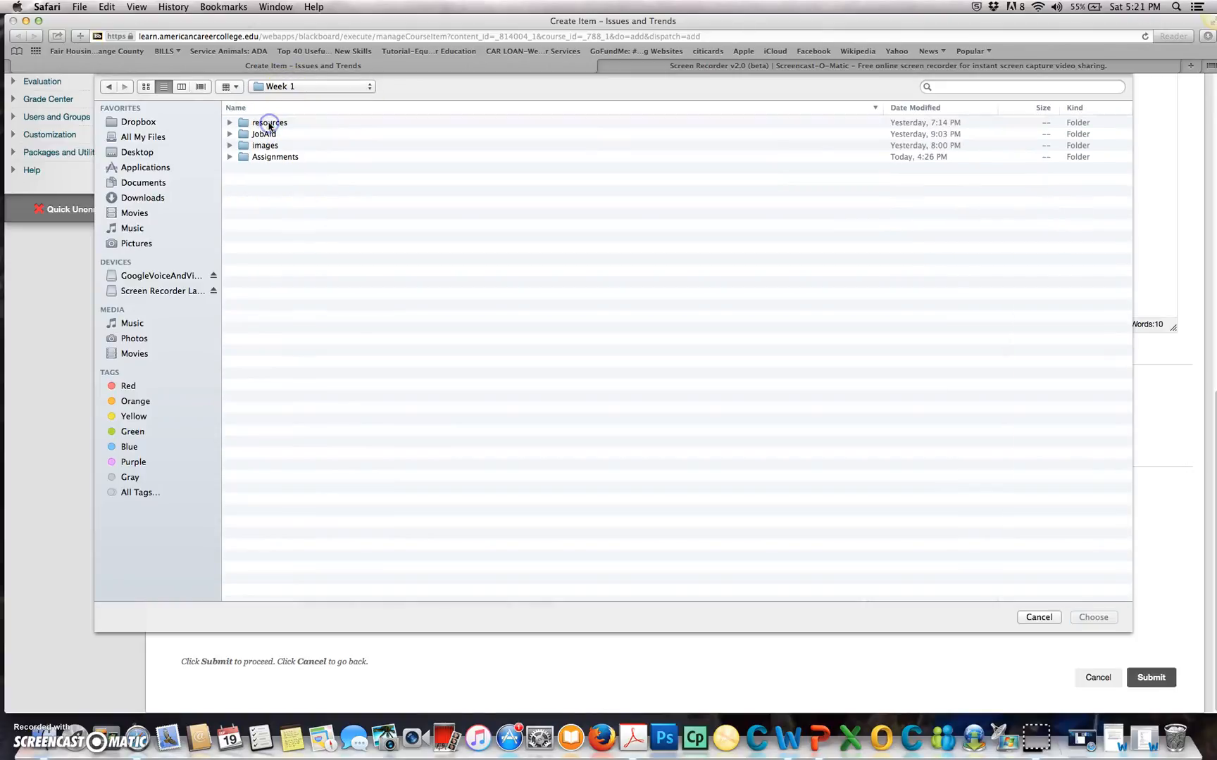
pyautogui.doubleClick(285, 159)
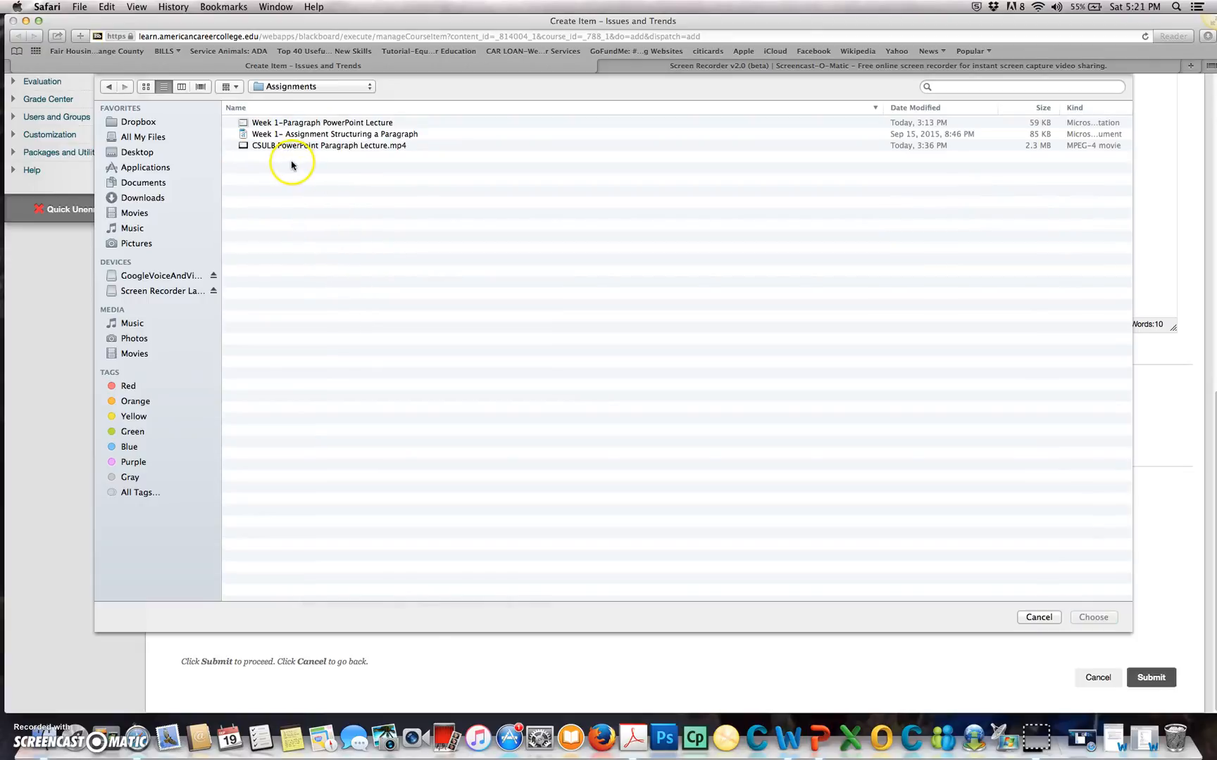
pyautogui.click(305, 136)
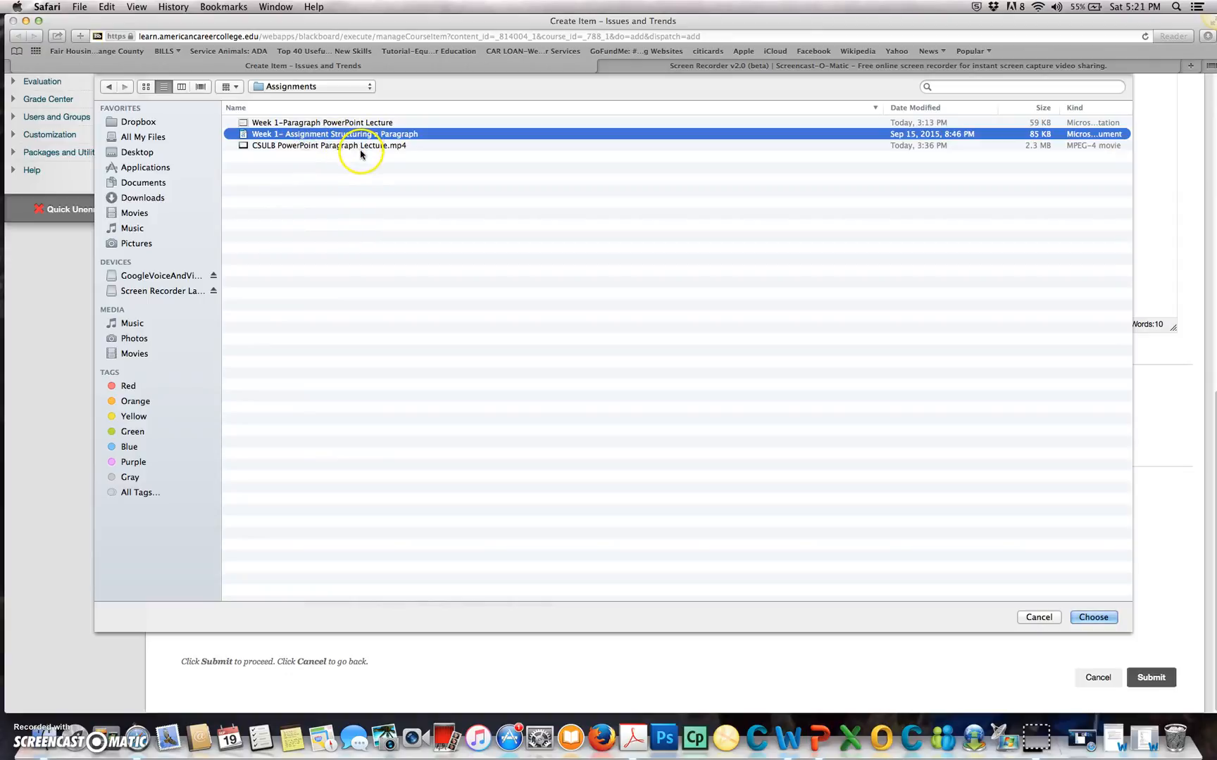
pyautogui.click(1092, 618)
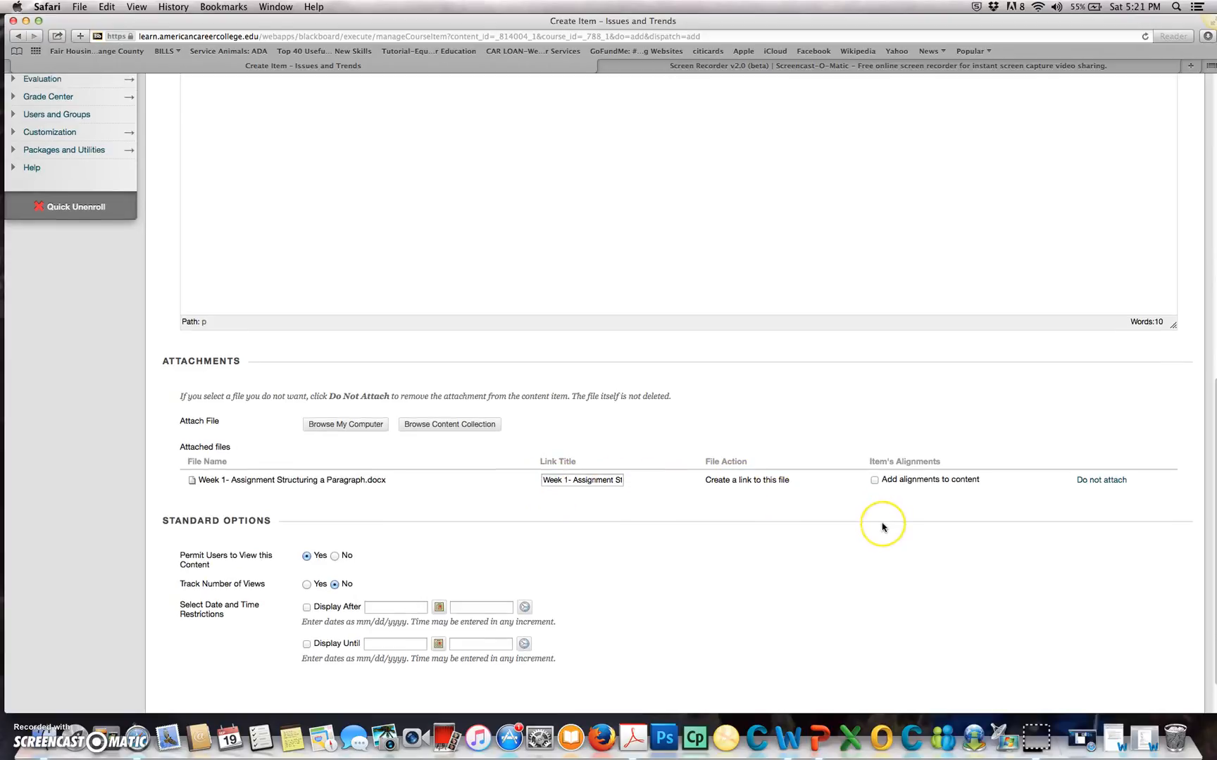
pyautogui.scroll(-3, 883, 528)
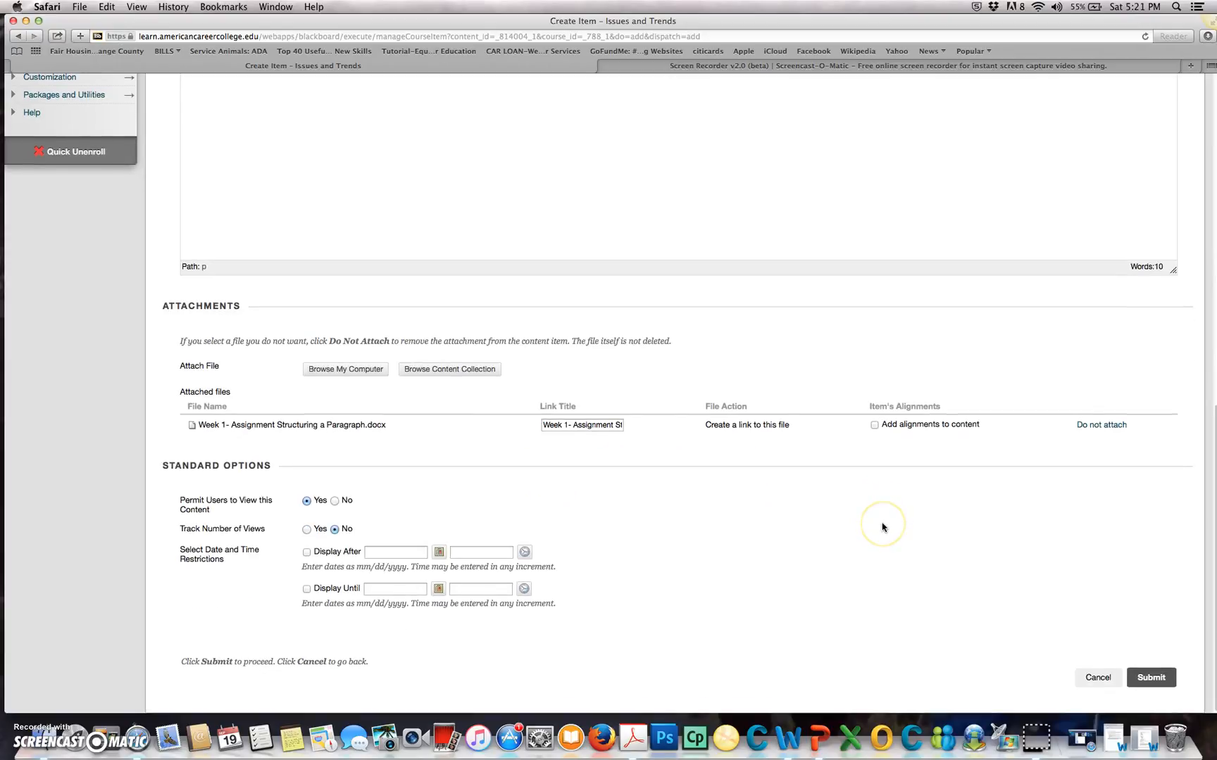
pyautogui.click(1154, 680)
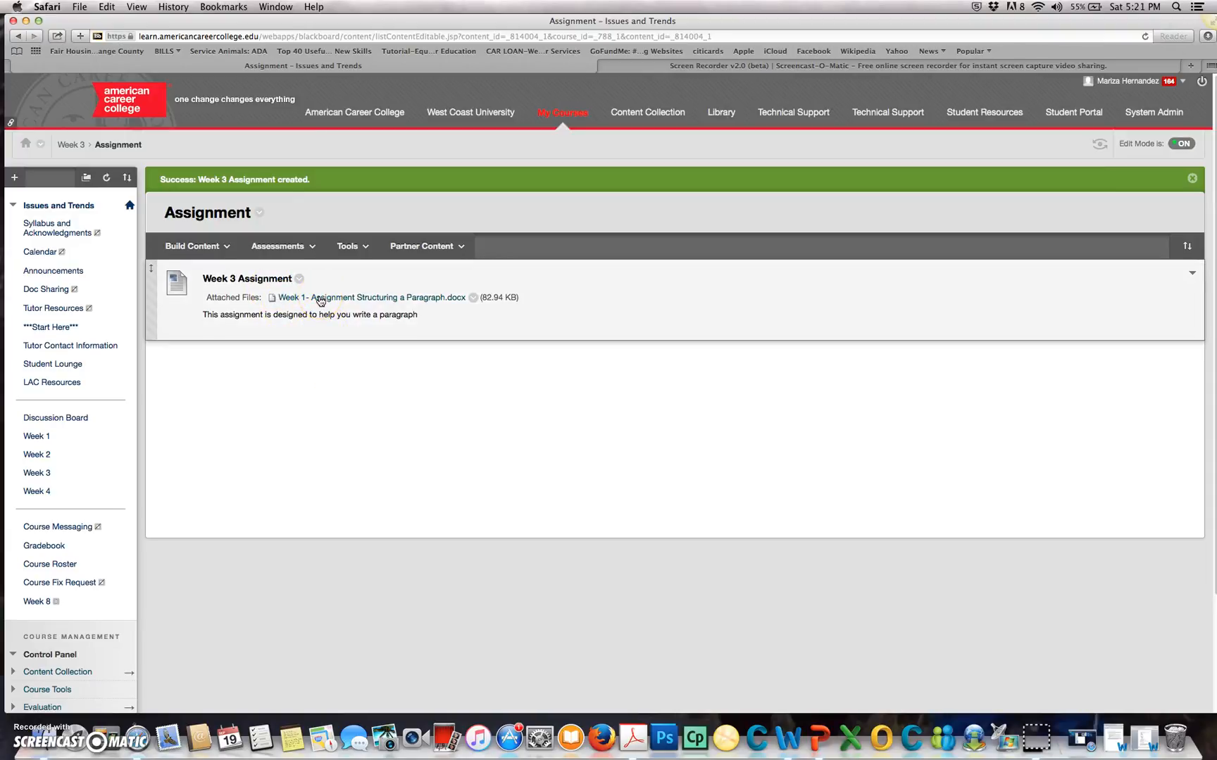
# Open the Week 3 Assignment's attached document in Word to check it, close it and return to the Assignment folder page.
pyautogui.click(320, 298)
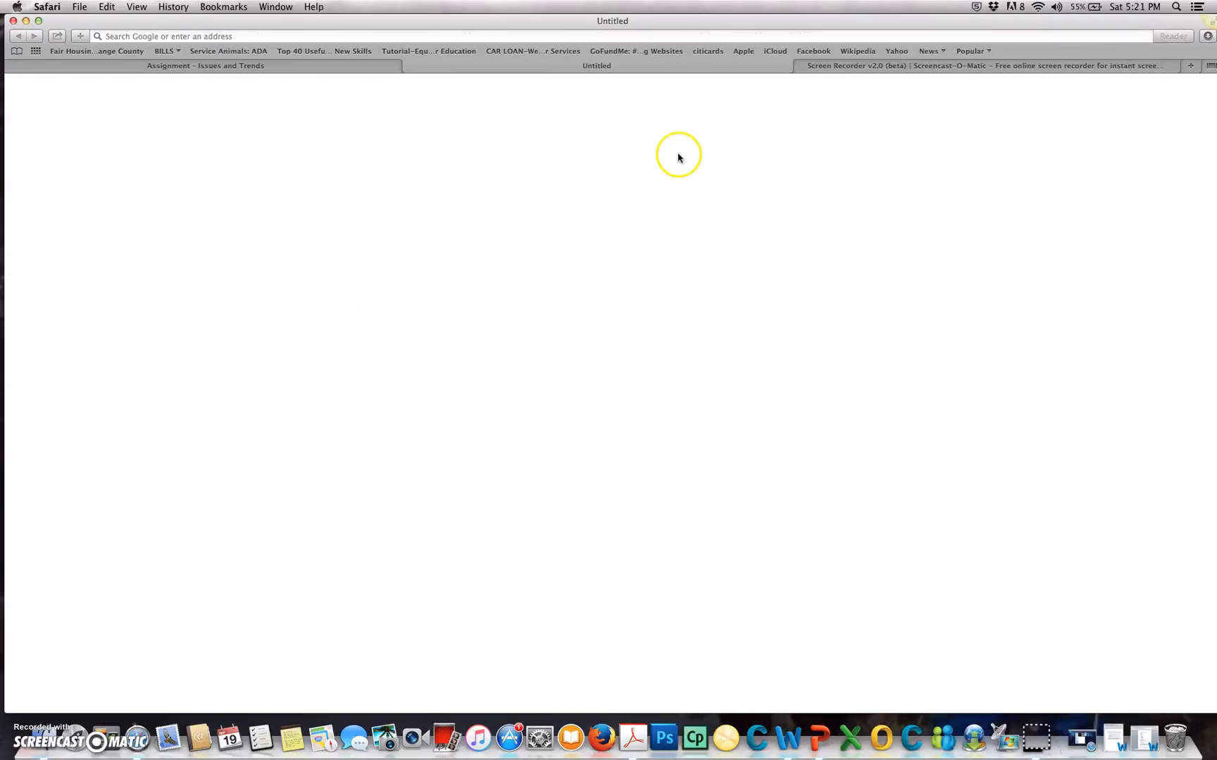
pyautogui.click(1209, 39)
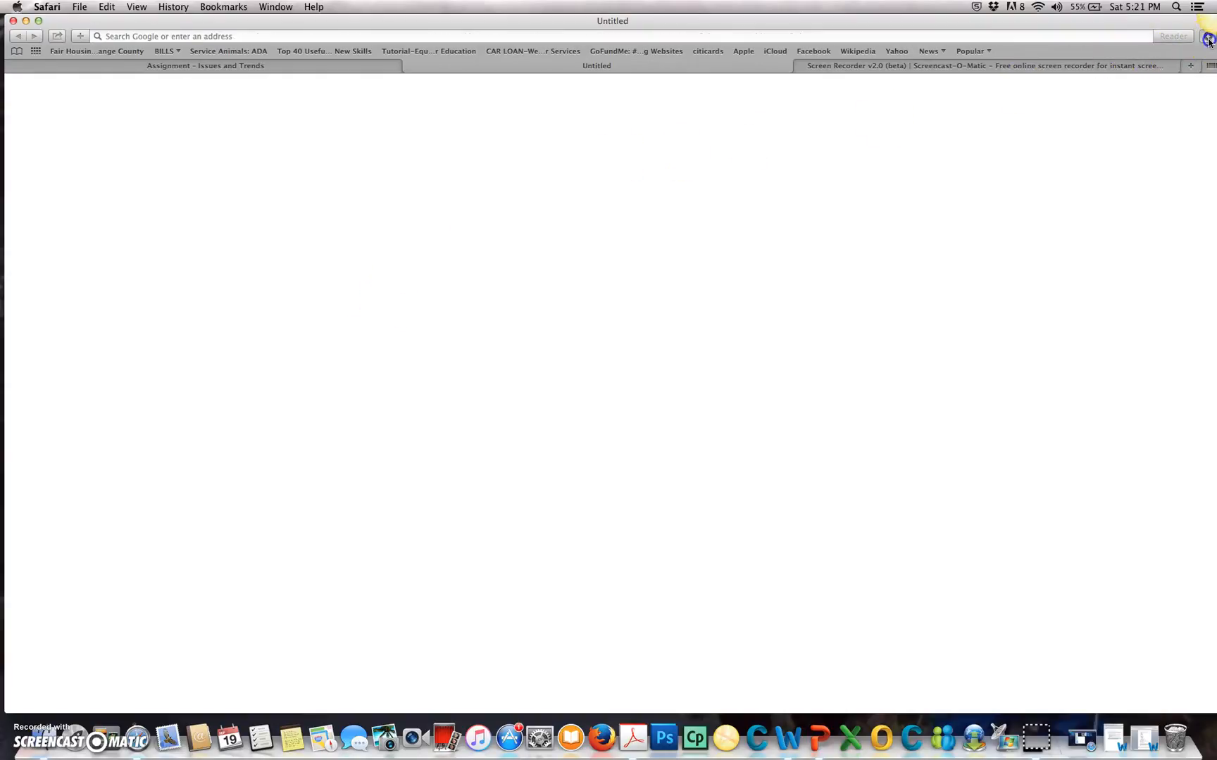
pyautogui.click(1047, 95)
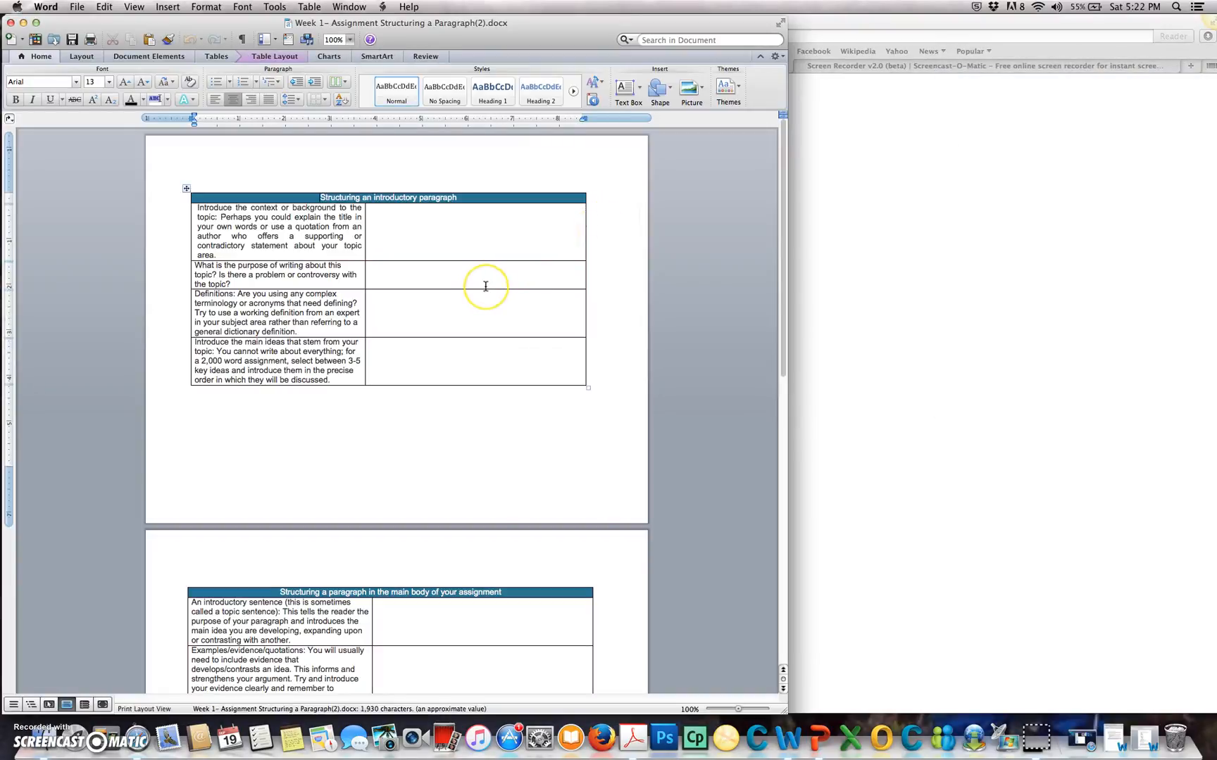
pyautogui.click(10, 22)
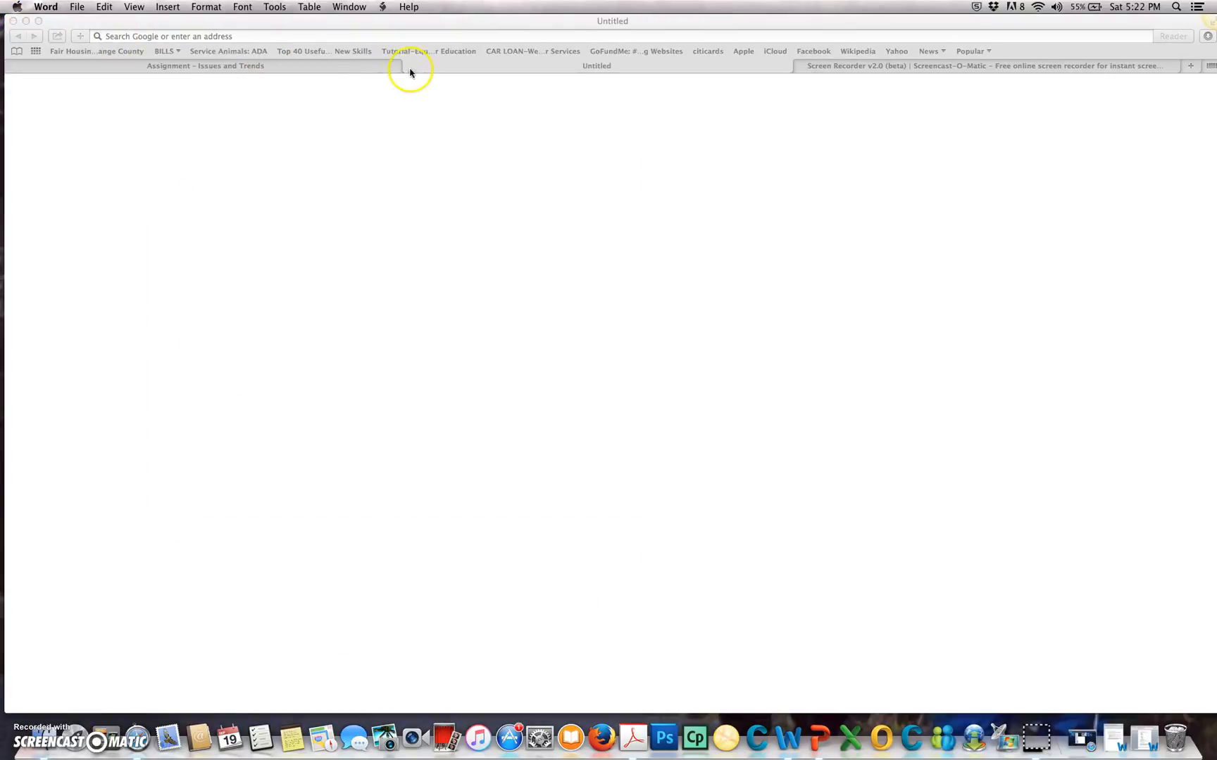
pyautogui.click(334, 66)
pyautogui.click(412, 66)
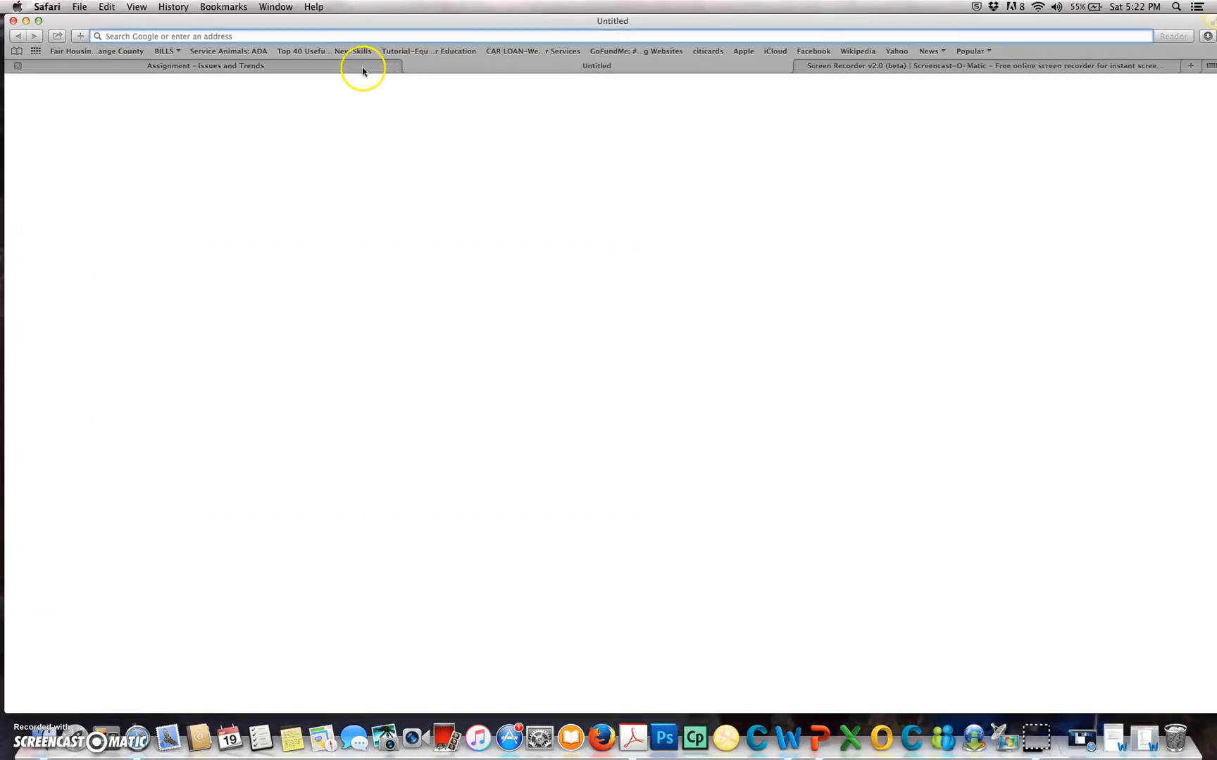
pyautogui.click(362, 68)
pyautogui.click(277, 246)
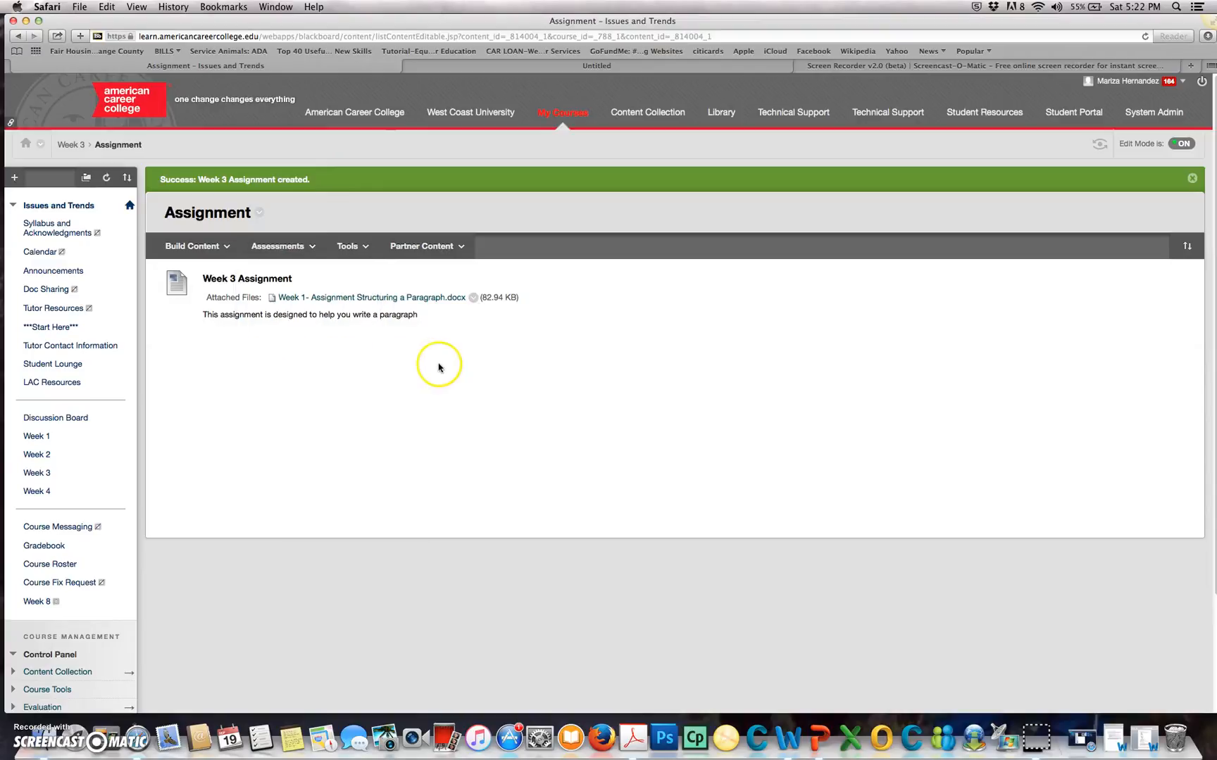
pyautogui.click(224, 248)
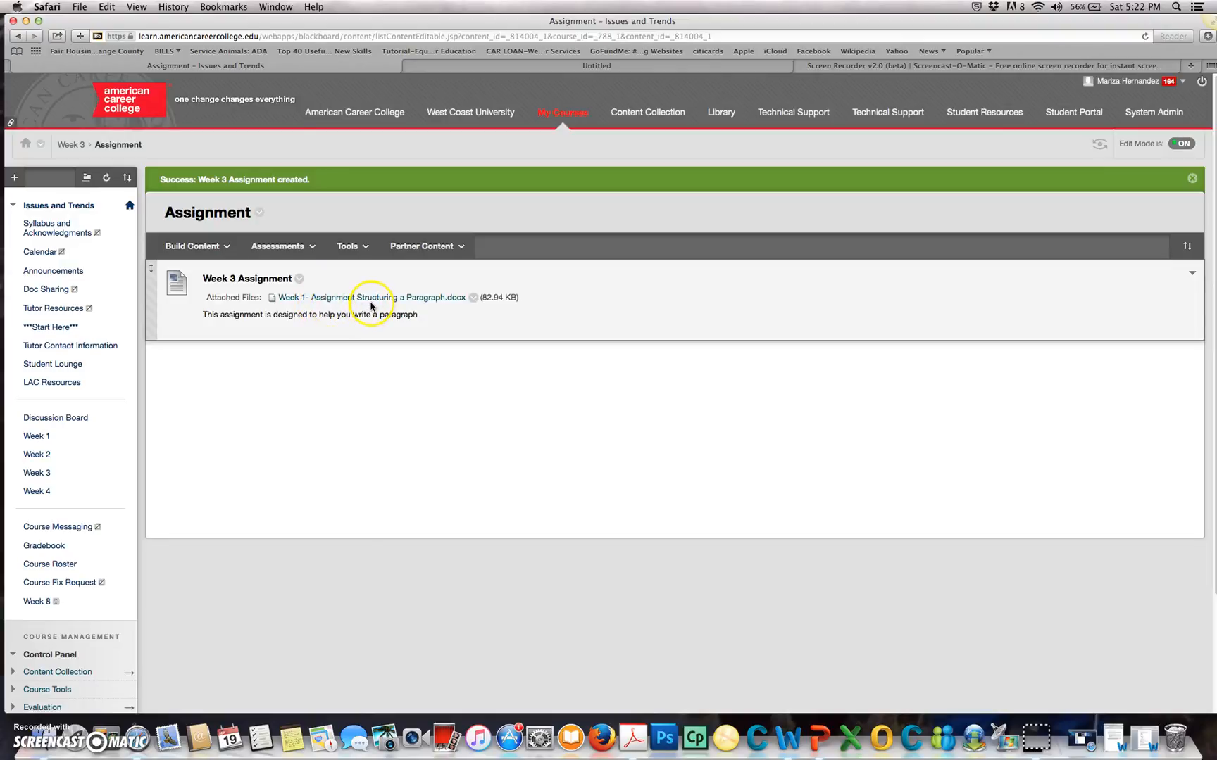
pyautogui.click(190, 246)
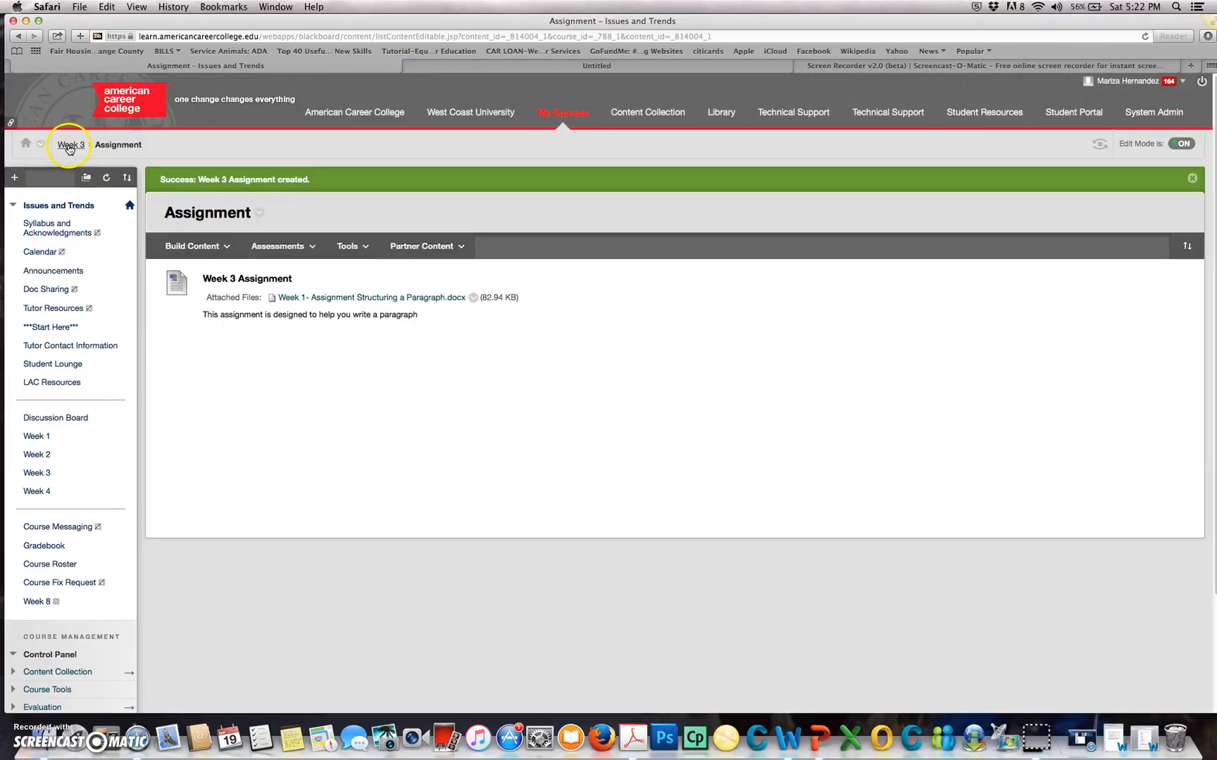
# Return to the course's Week 3 content area.
pyautogui.click(45, 474)
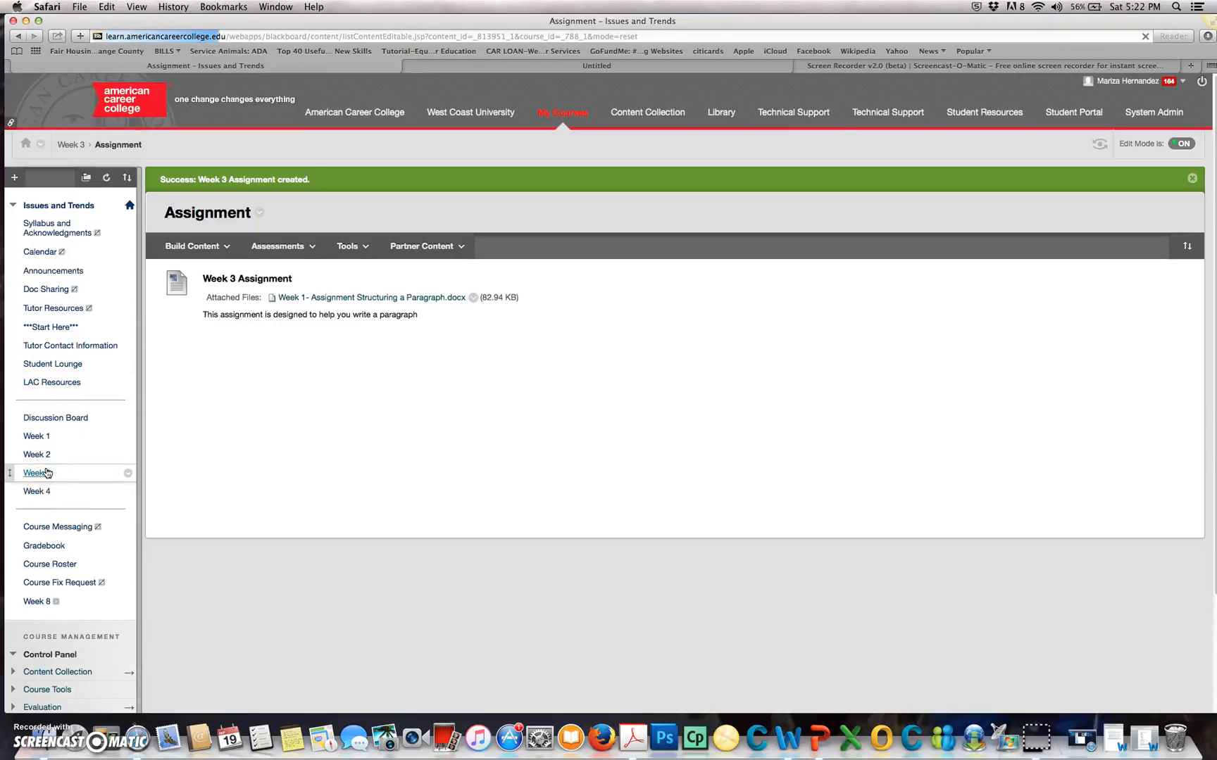